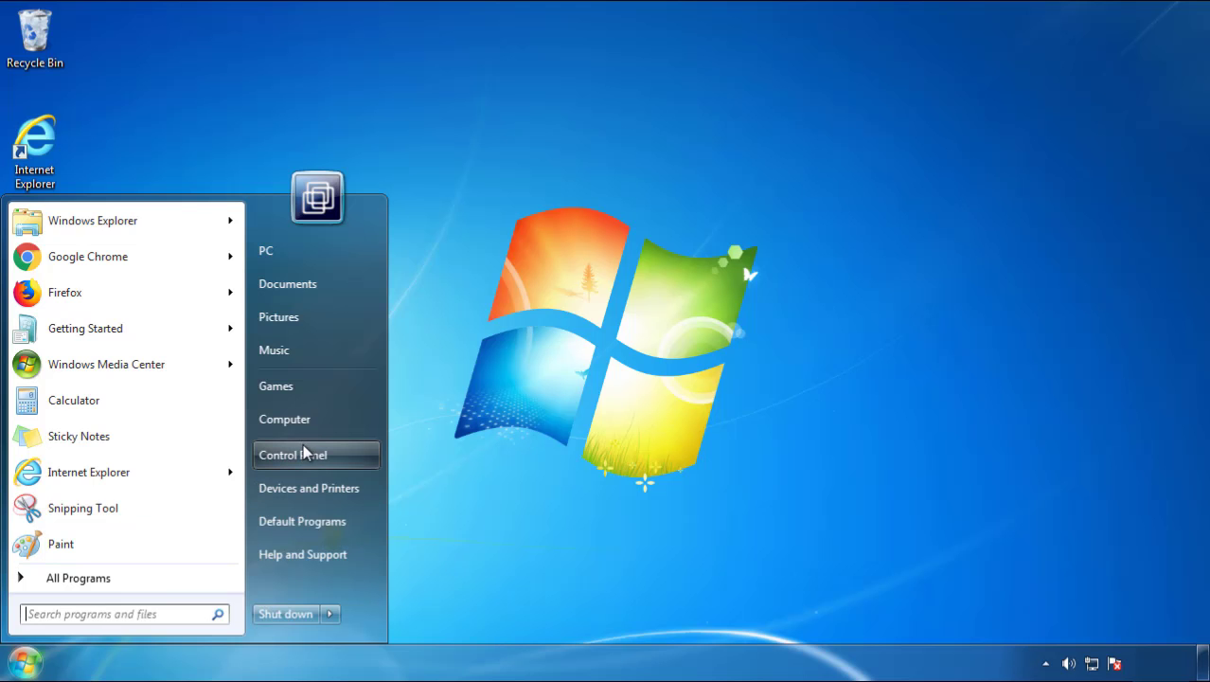
Step: Open Control Panel's installed-programs list and sort it by Installed On, newest first
{"action": "left_click", "coordinate": [303, 453]}
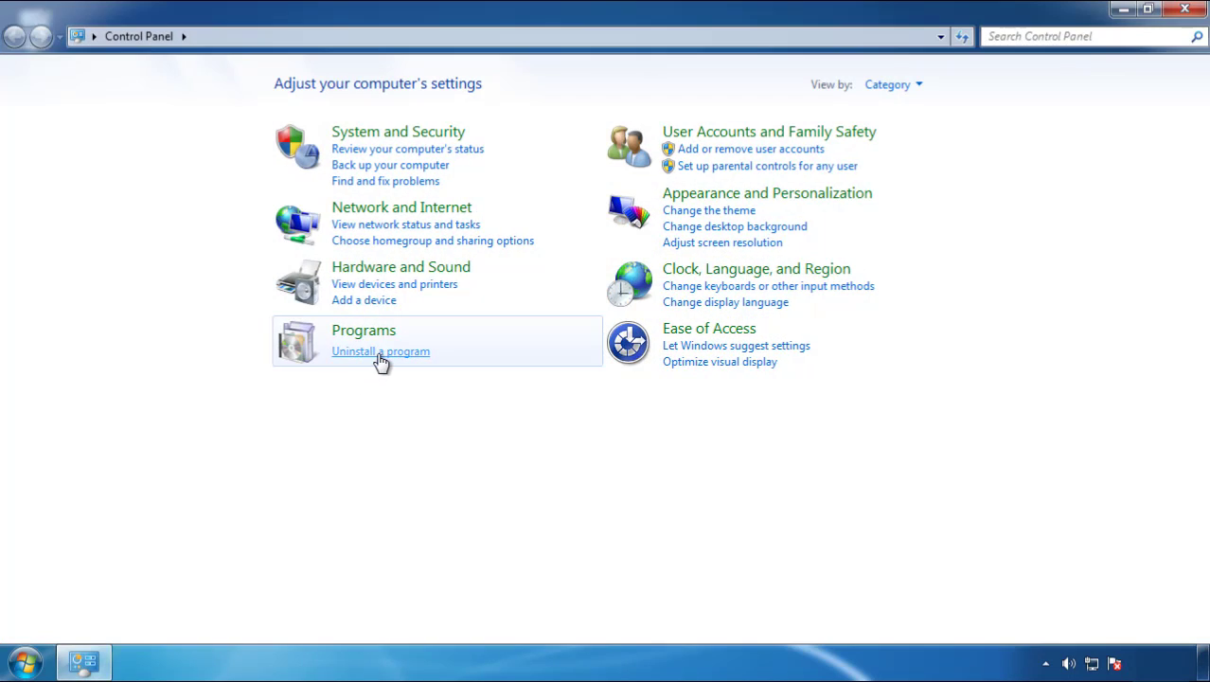
{"action": "left_click", "coordinate": [378, 357]}
{"action": "left_click", "coordinate": [710, 180]}
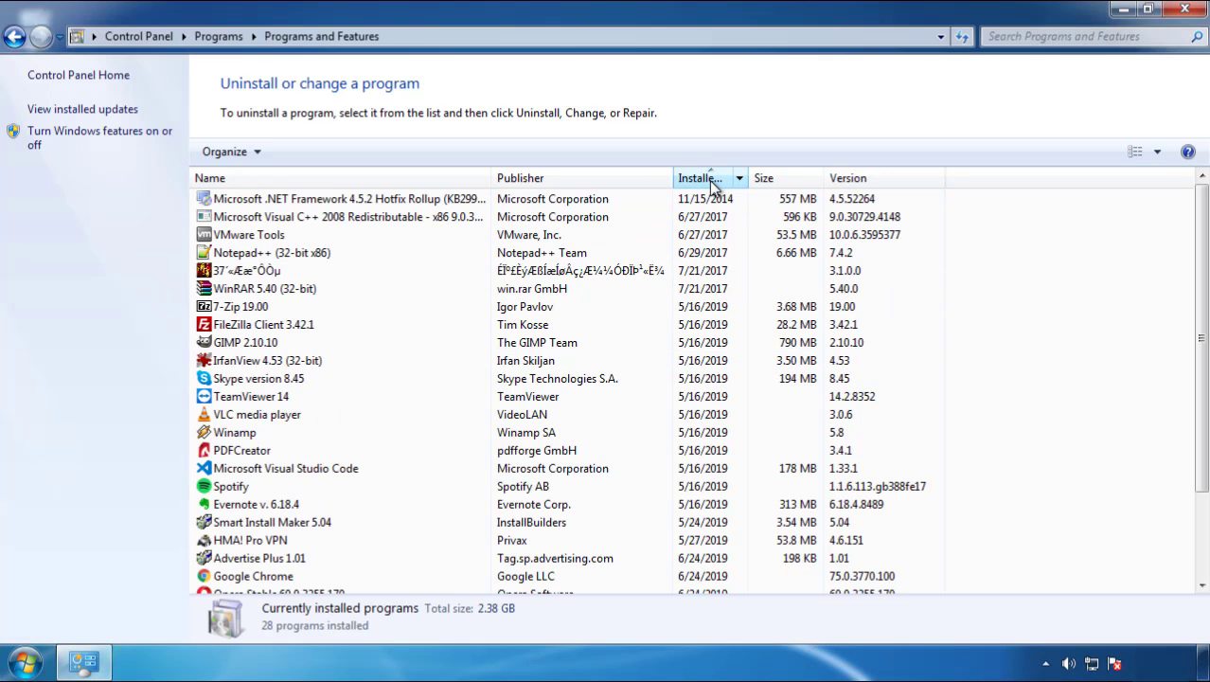
{"action": "left_click", "coordinate": [704, 180]}
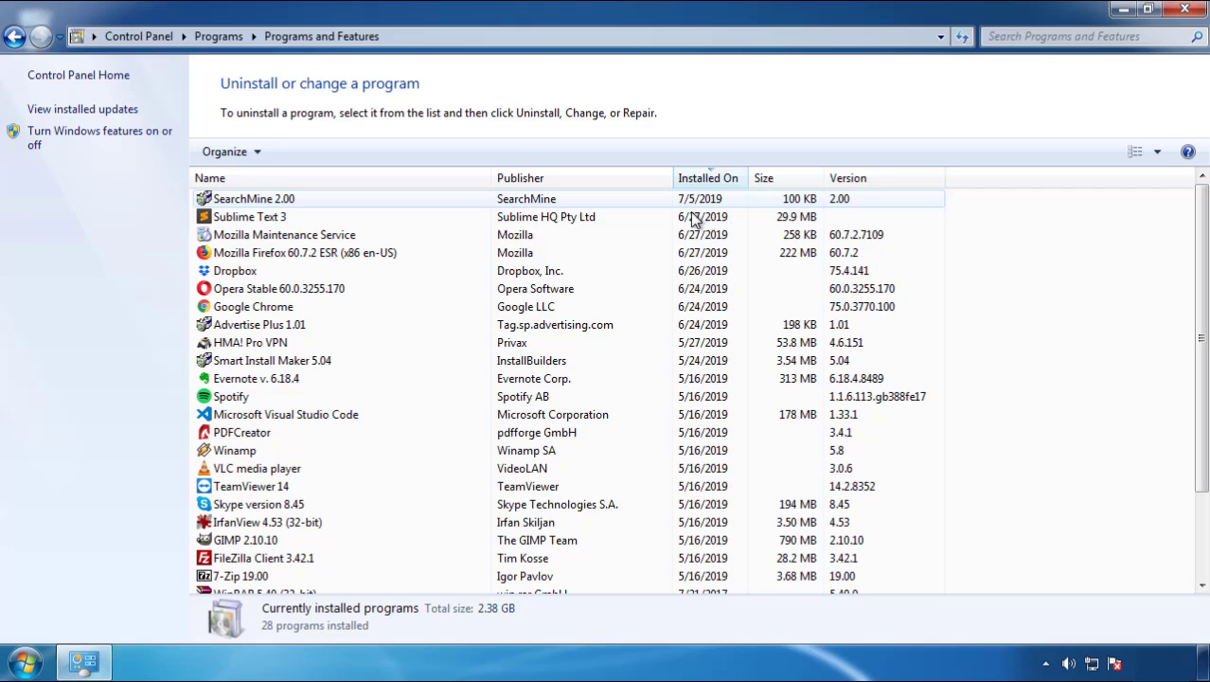
Step: Uninstall SearchMine 2.00 by running its uninstaller wizard through to Finish
{"action": "left_click", "coordinate": [254, 201]}
{"action": "left_click", "coordinate": [301, 152]}
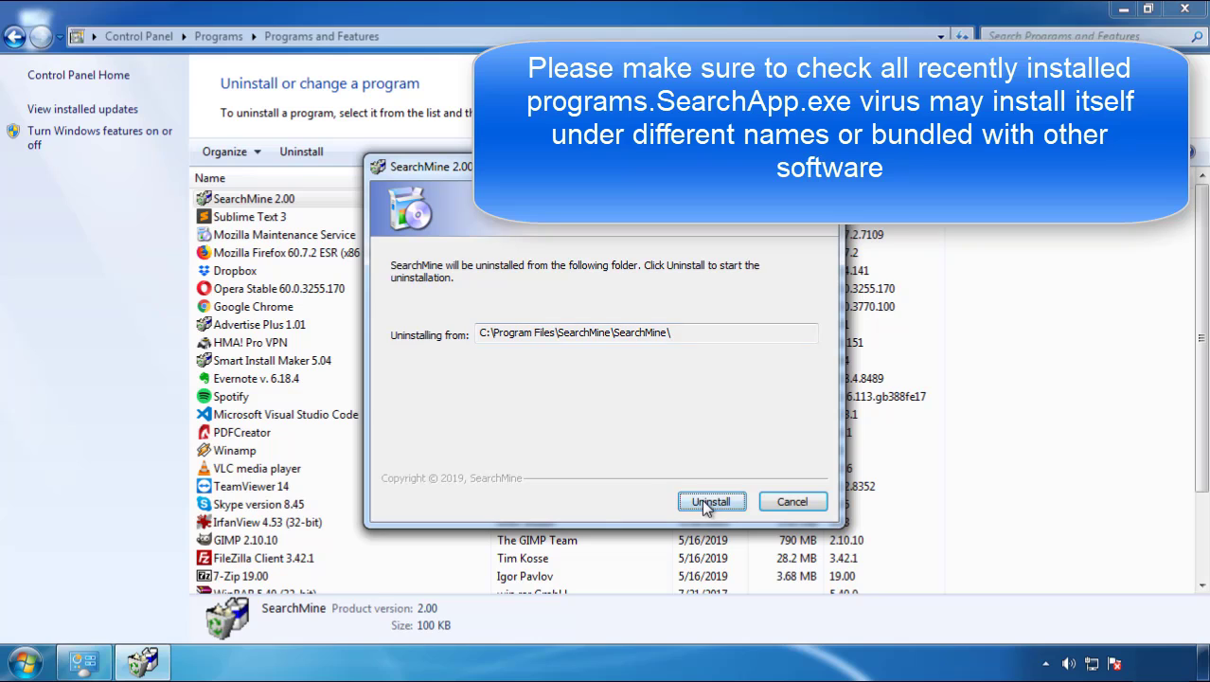
{"action": "left_click", "coordinate": [702, 504]}
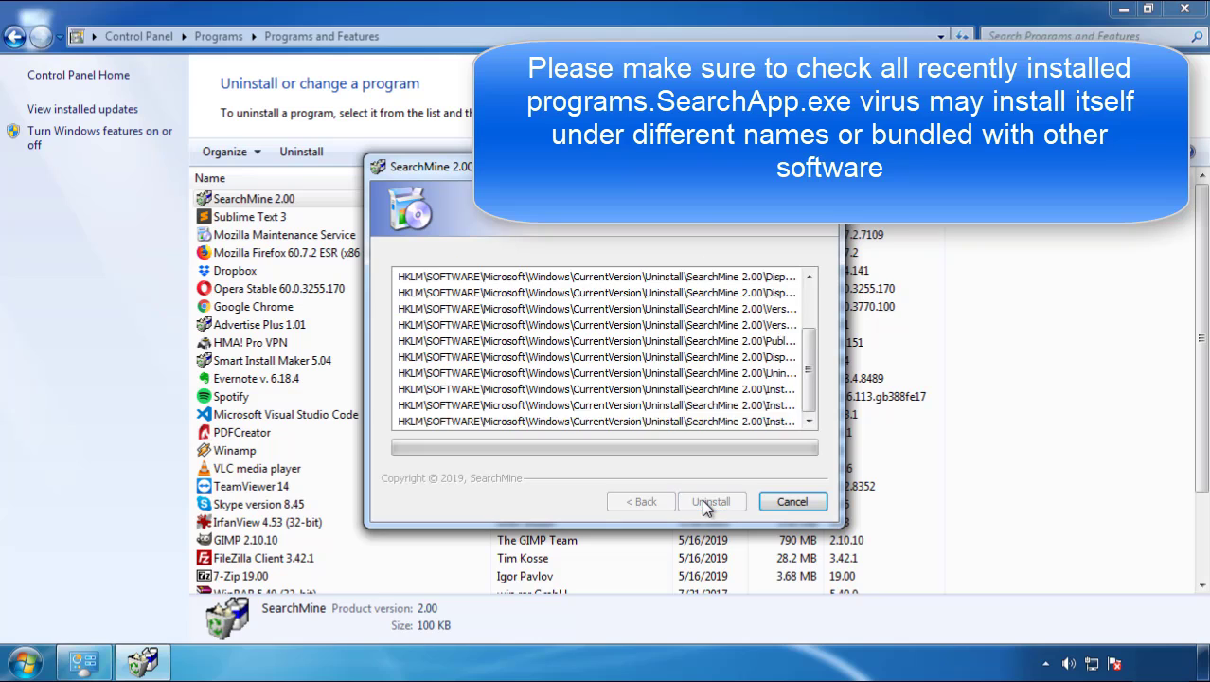
{"action": "left_click", "coordinate": [710, 501]}
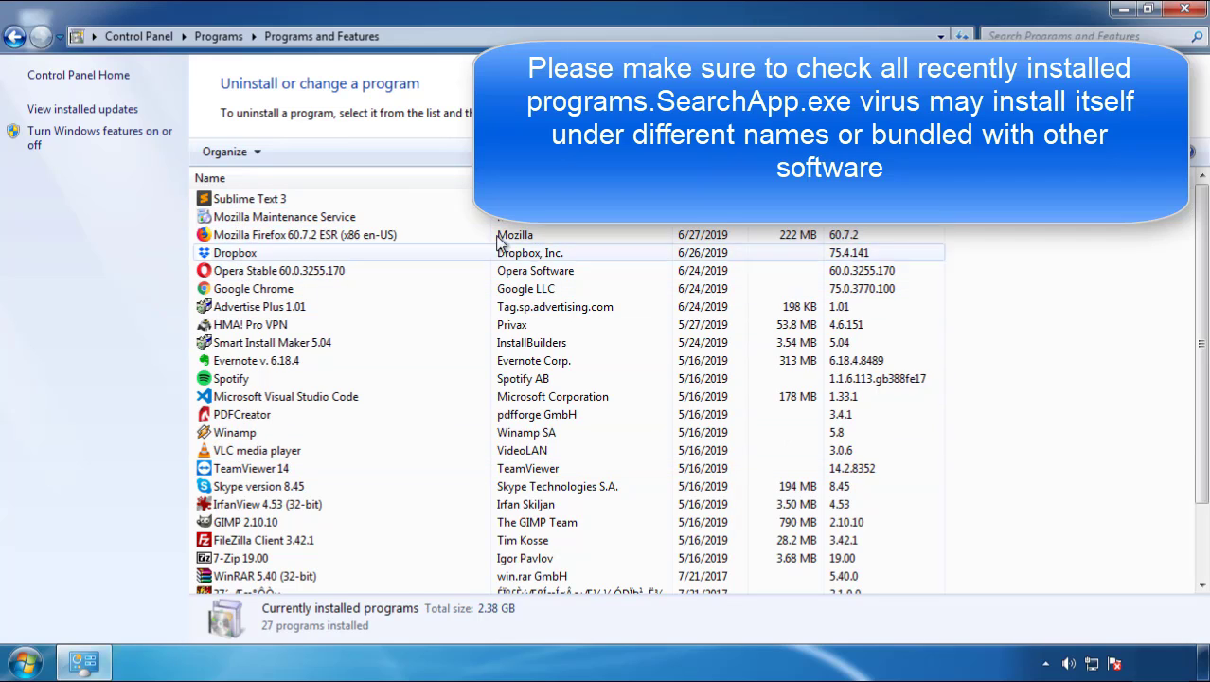
Step: Close Programs and Features and restart Windows from the Start menu's shutdown options
{"action": "left_click", "coordinate": [1188, 11]}
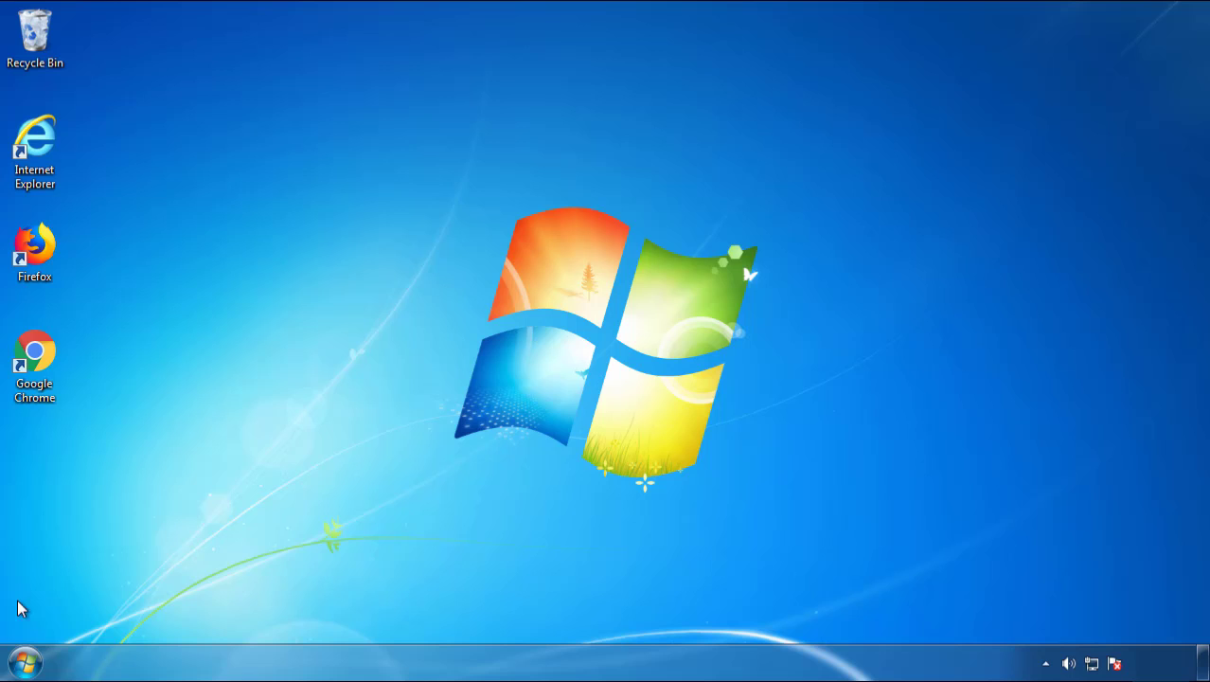
{"action": "left_click", "coordinate": [23, 661]}
{"action": "left_click", "coordinate": [328, 614]}
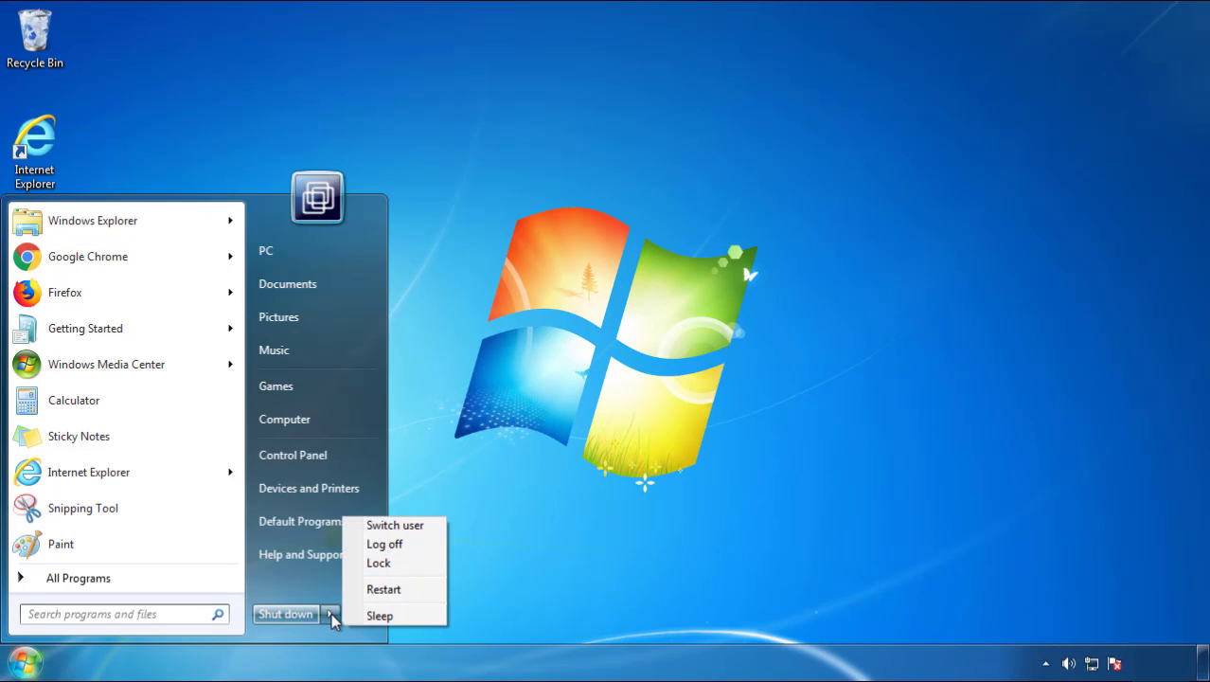
{"action": "left_click", "coordinate": [629, 511]}
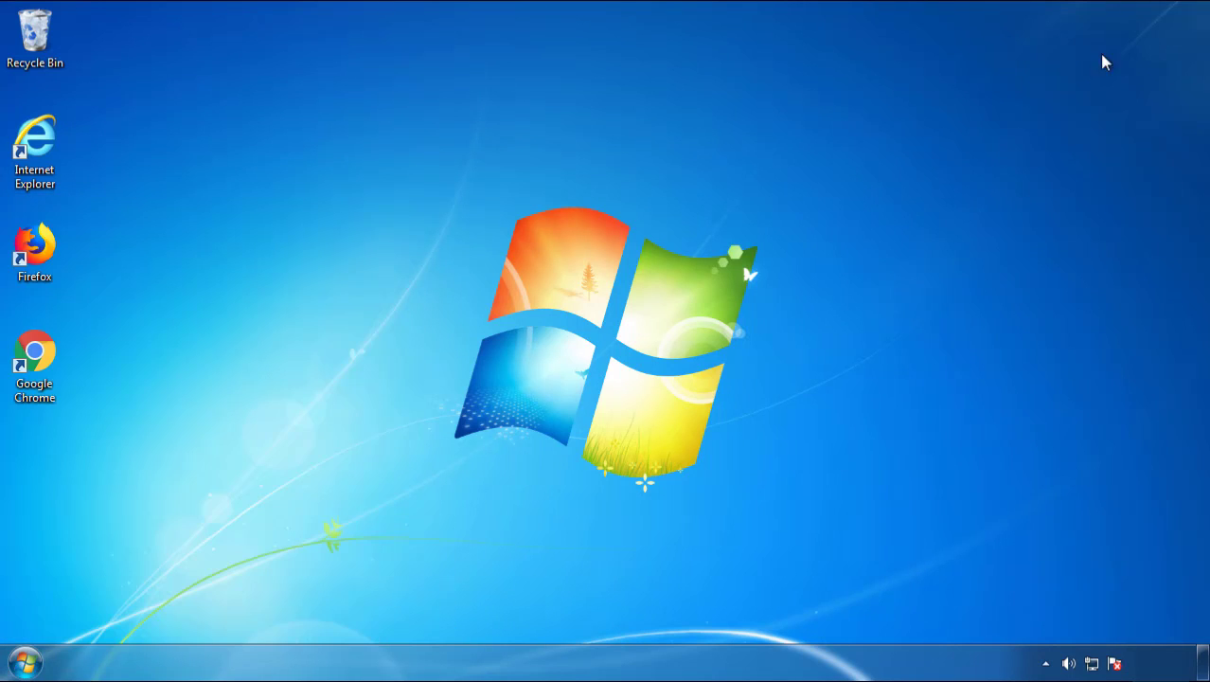
{"action": "left_click", "coordinate": [392, 591]}
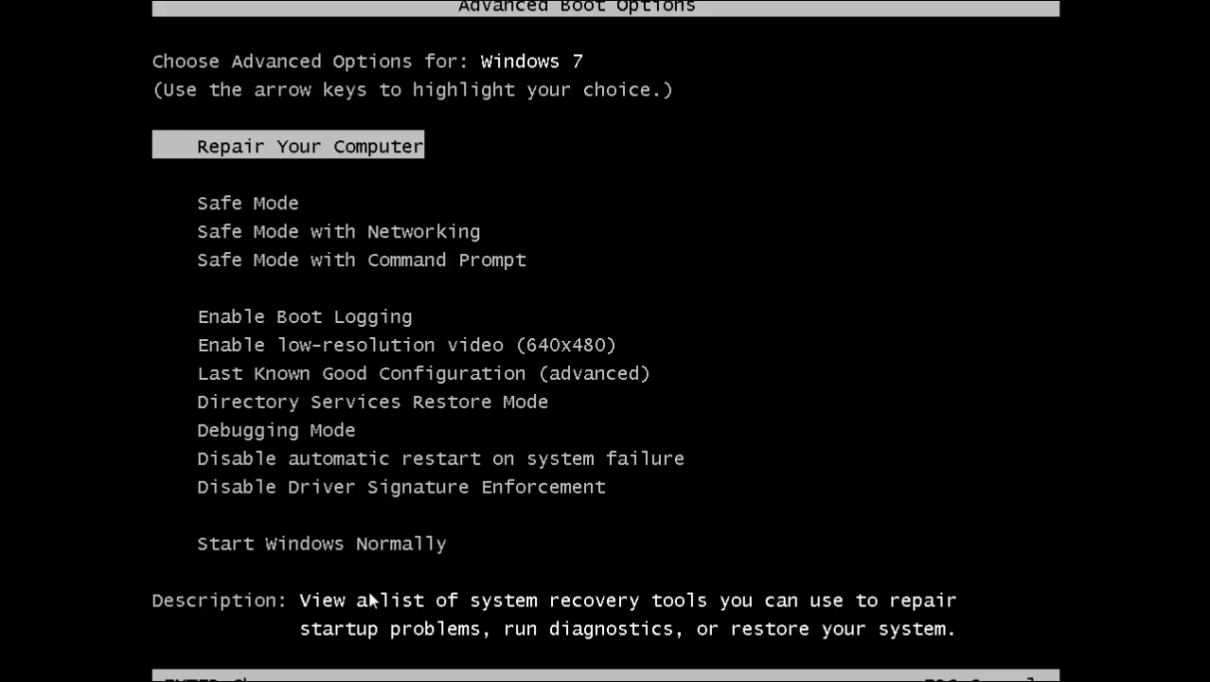
Step: Boot Windows into Safe Mode and launch Firefox, declining the default-browser prompt
{"action": "key", "text": "Down"}
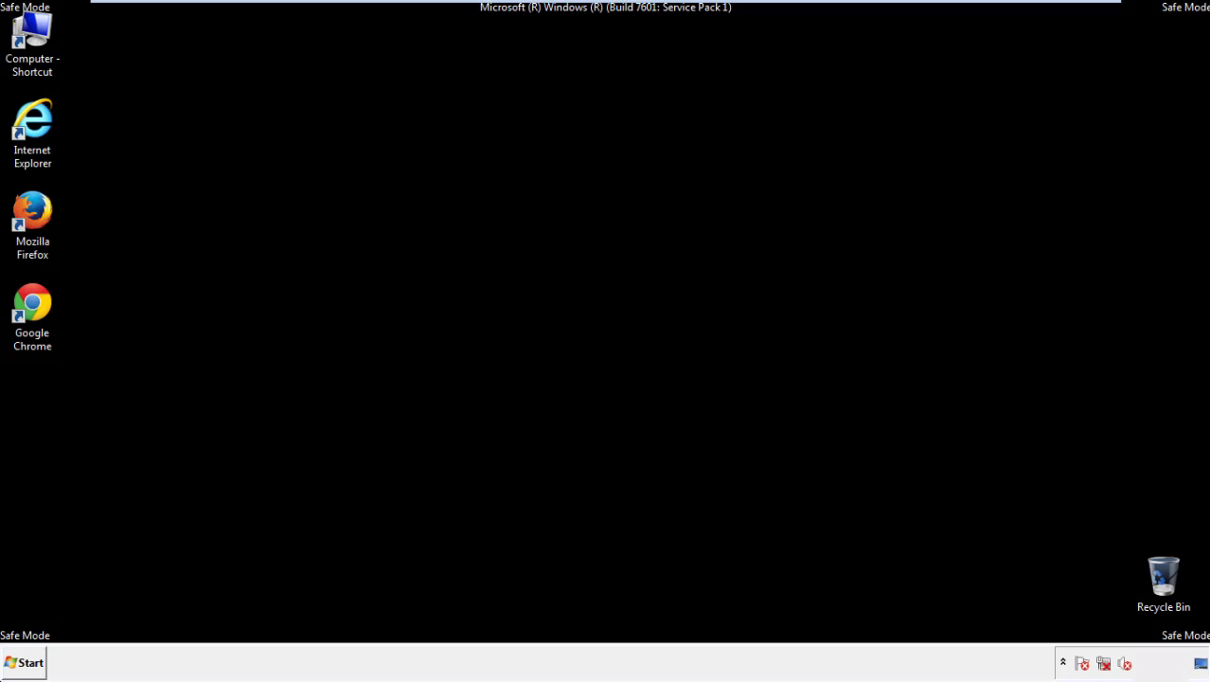
{"action": "double_click", "coordinate": [43, 221]}
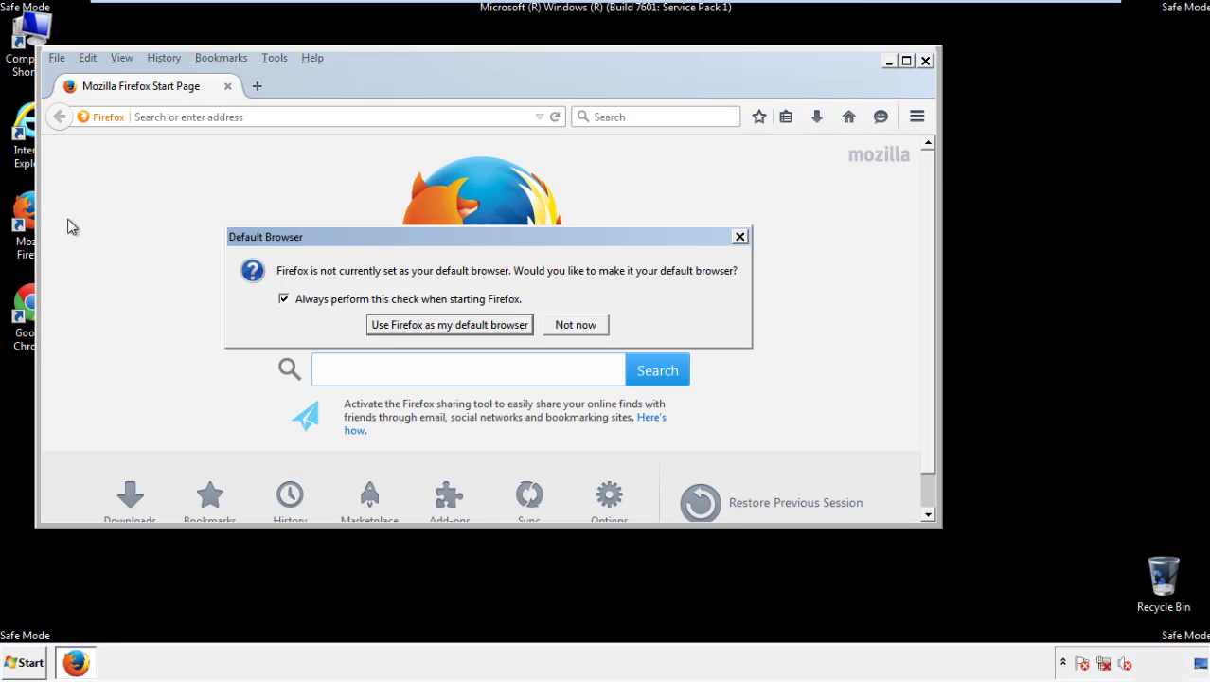
{"action": "left_click", "coordinate": [591, 325]}
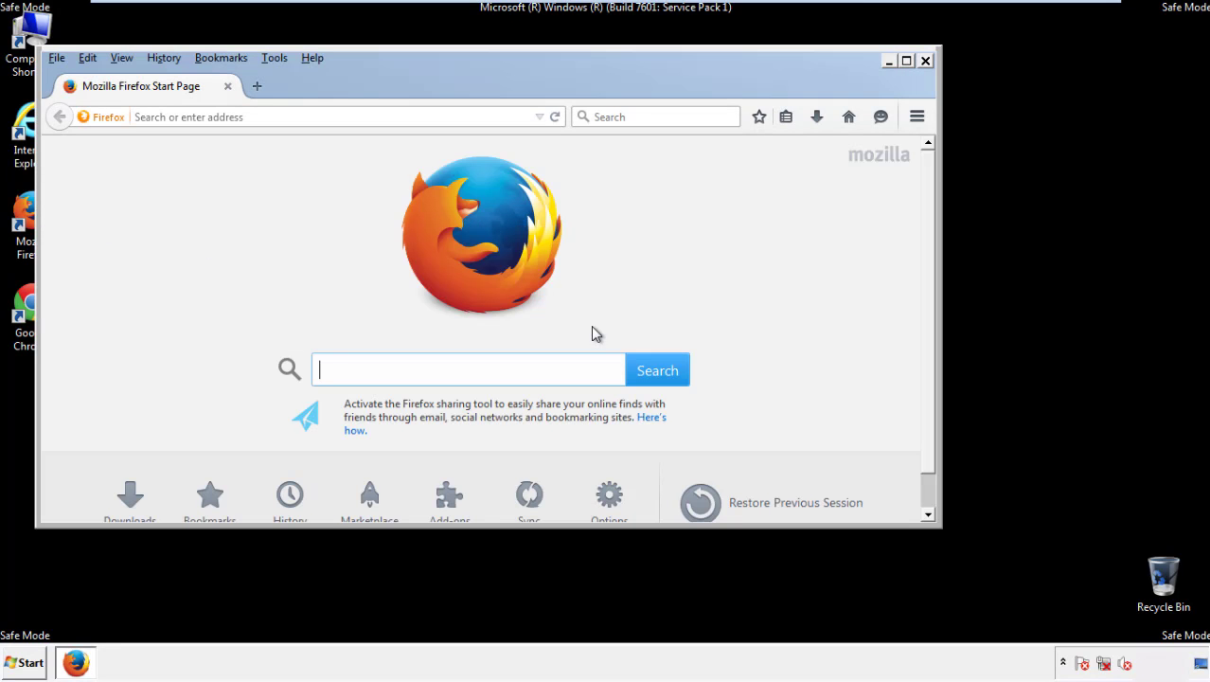
Step: Toggle Firefox's Menu Bar off and back on so it is showing
{"action": "right_click", "coordinate": [369, 84]}
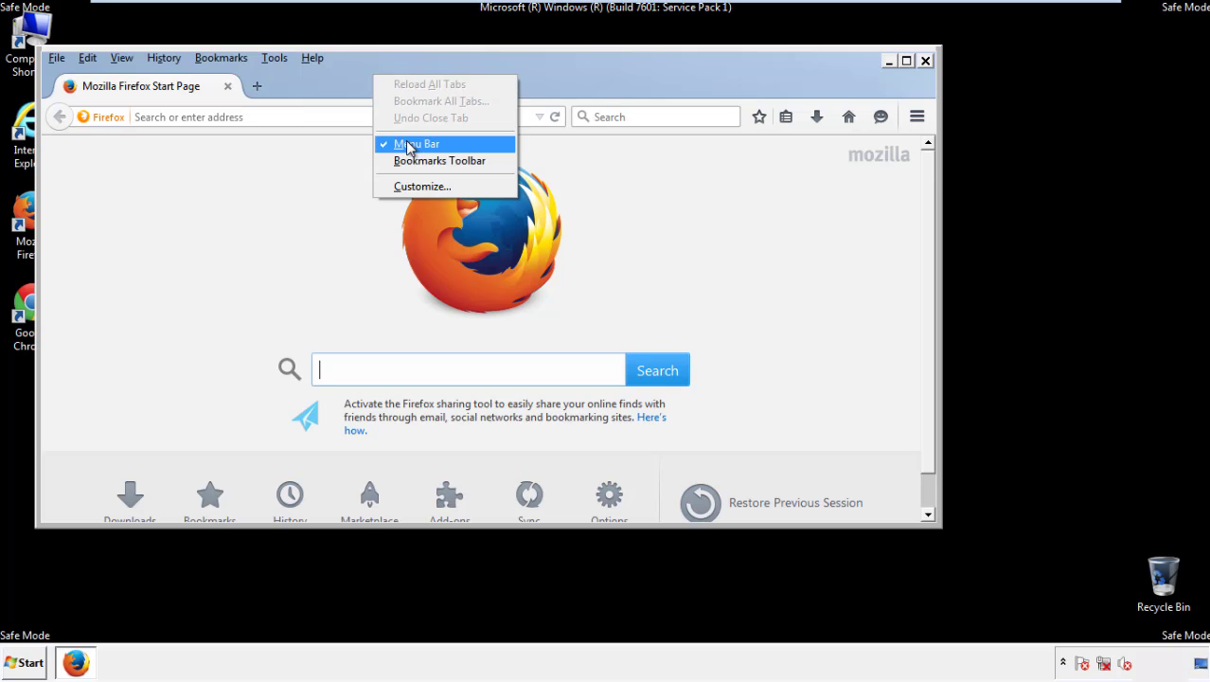
{"action": "left_click", "coordinate": [405, 142]}
{"action": "right_click", "coordinate": [380, 79]}
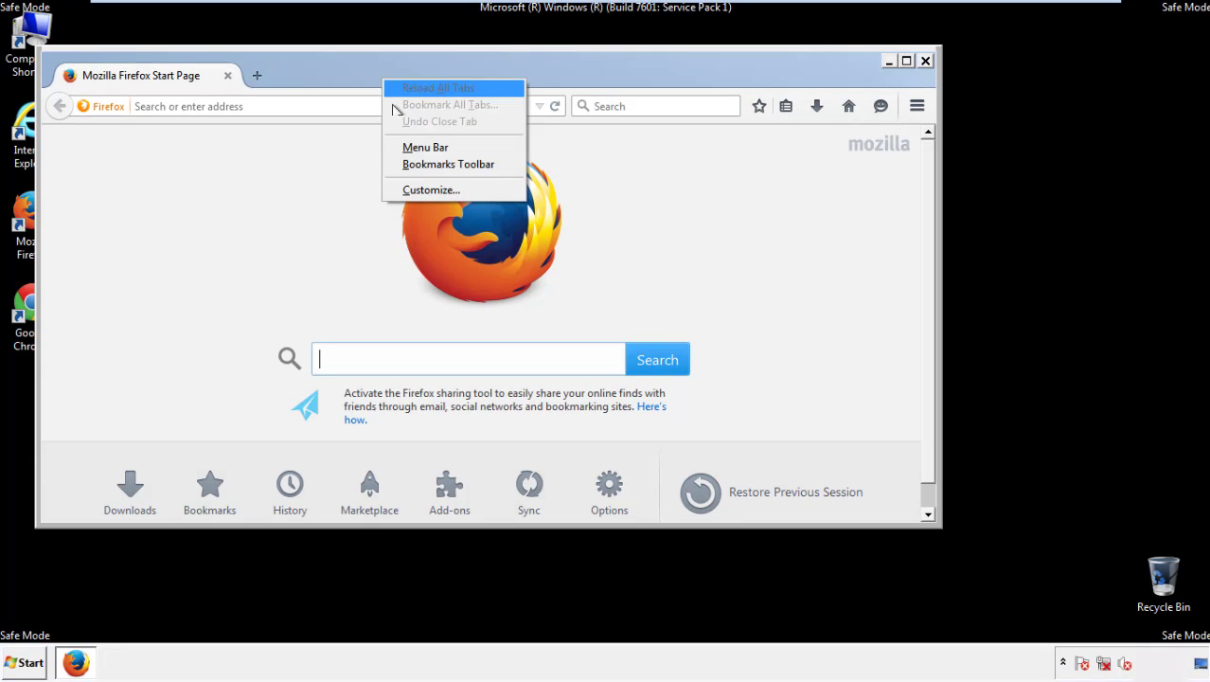
{"action": "left_click", "coordinate": [407, 147]}
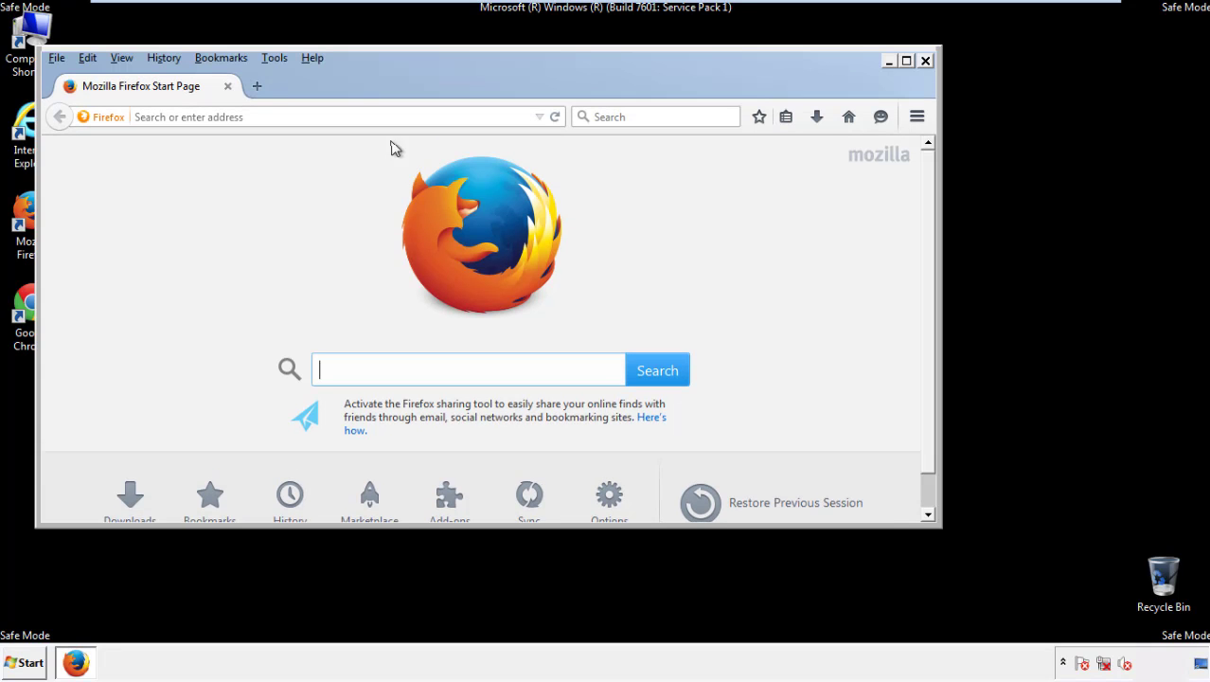
Step: Clear Firefox's recent history for time range Everything with all items, including Offline Website Data, ticked
{"action": "left_click", "coordinate": [165, 59]}
{"action": "left_click", "coordinate": [180, 92]}
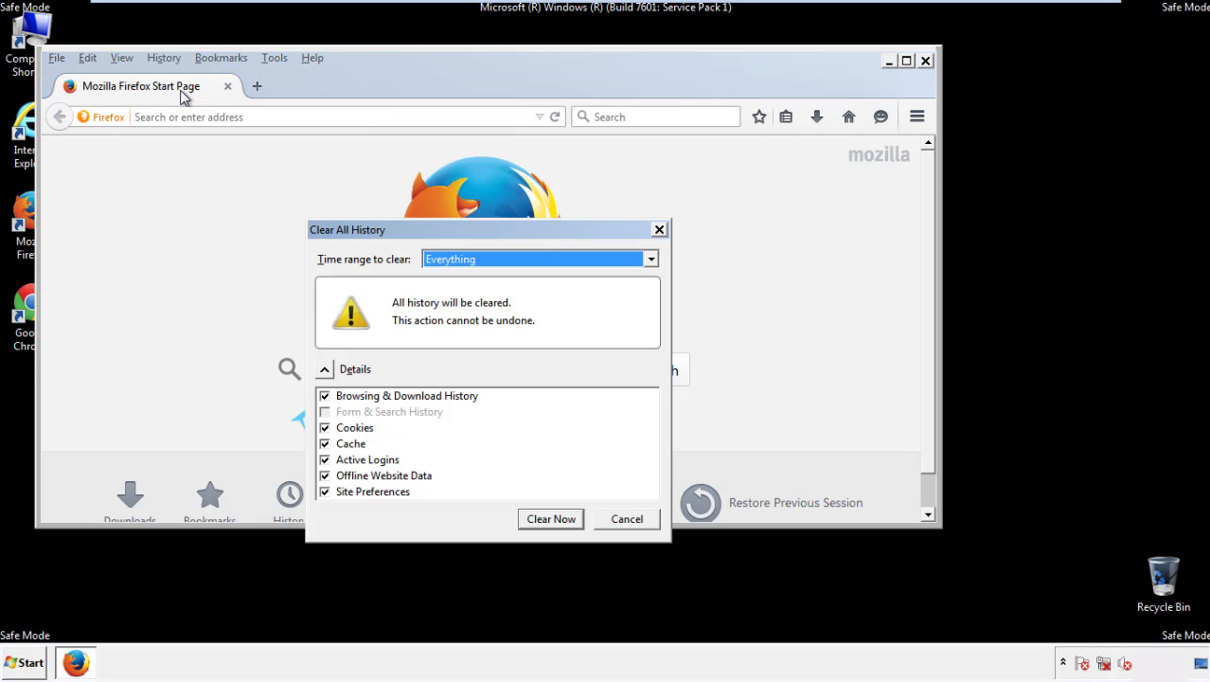
{"action": "left_click", "coordinate": [448, 262]}
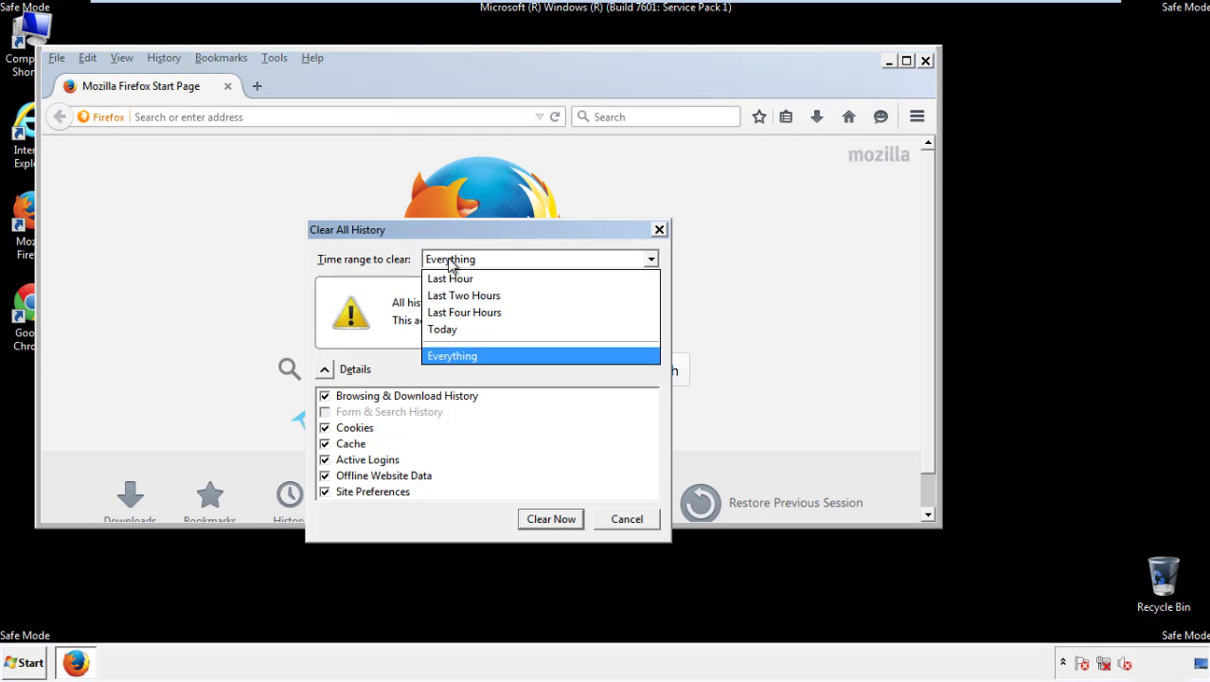
{"action": "left_click", "coordinate": [451, 353]}
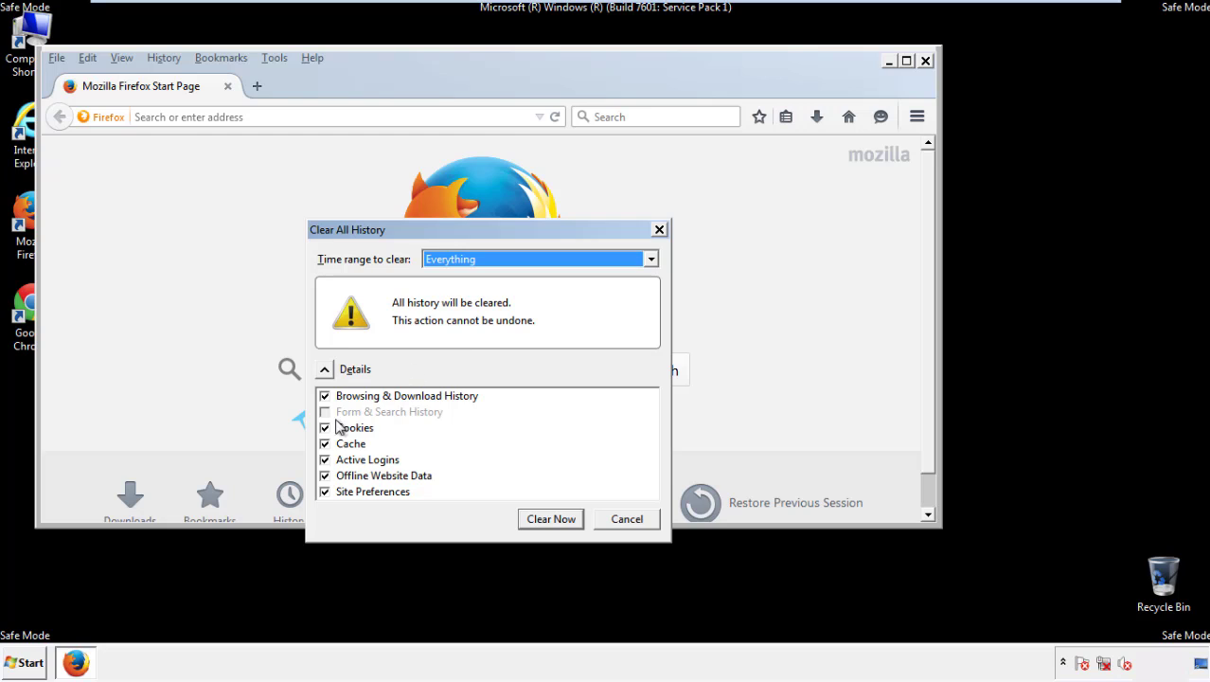
{"action": "left_click", "coordinate": [325, 475]}
{"action": "left_click", "coordinate": [325, 491]}
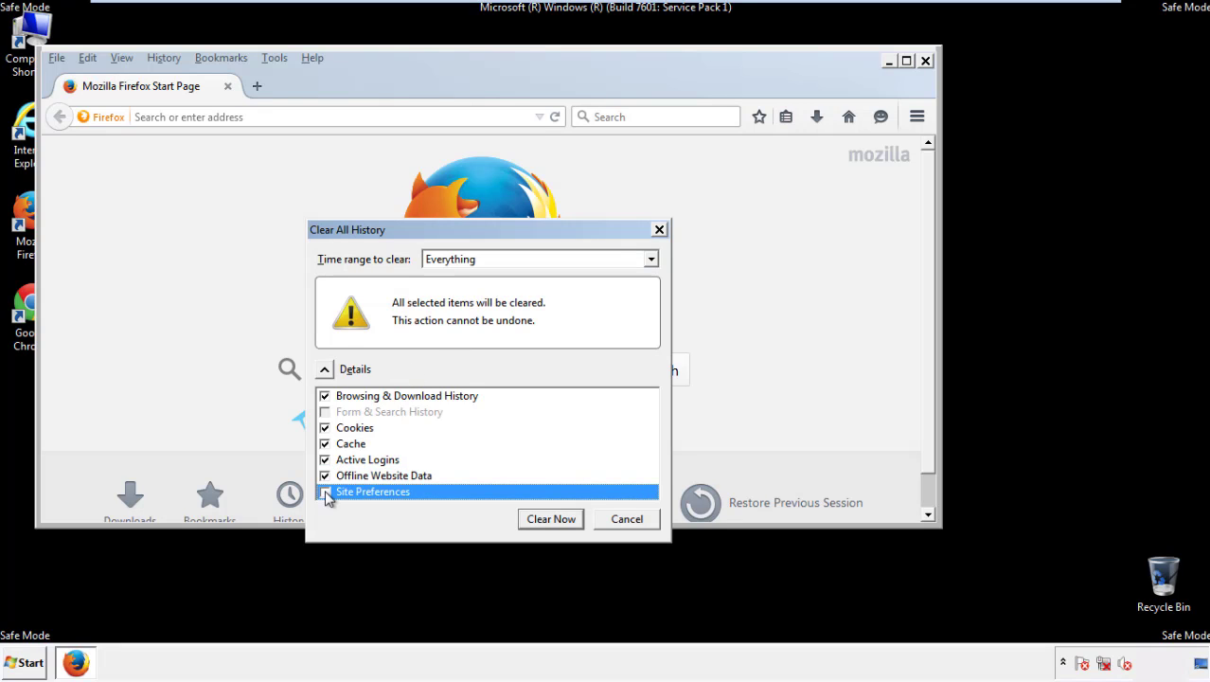
{"action": "left_click", "coordinate": [548, 522]}
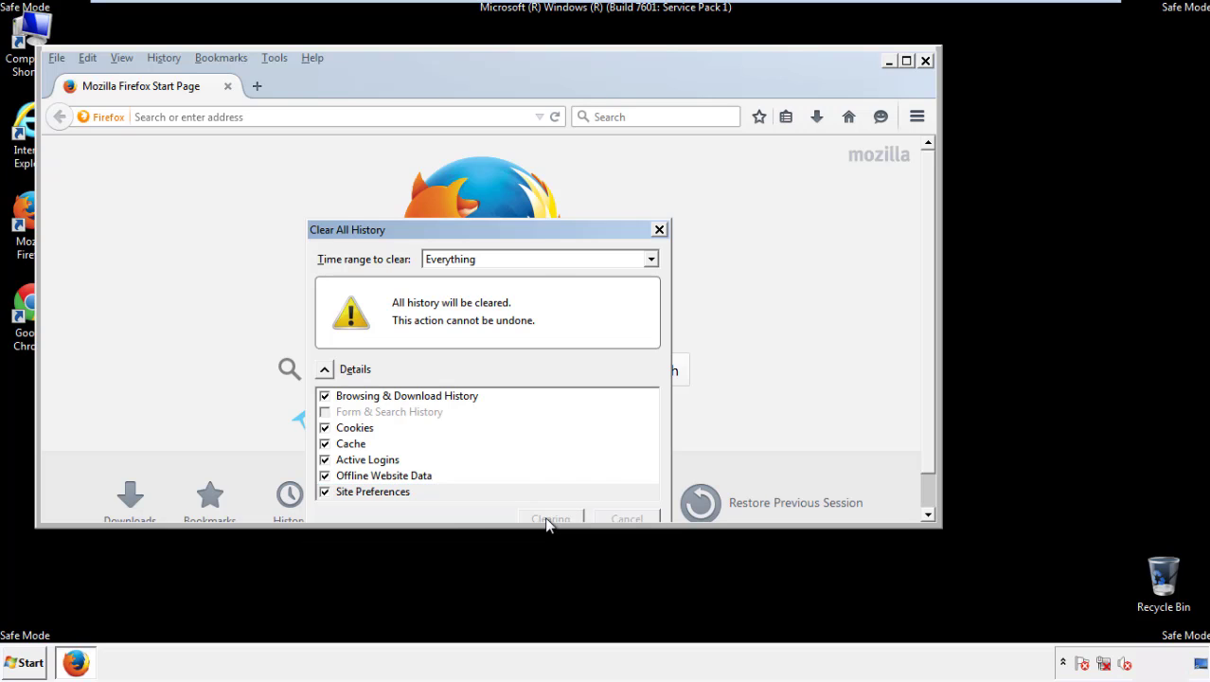
Step: Refresh Firefox from Troubleshooting Information, finish the import, decline the default-browser prompt, and close Firefox
{"action": "left_click", "coordinate": [313, 59]}
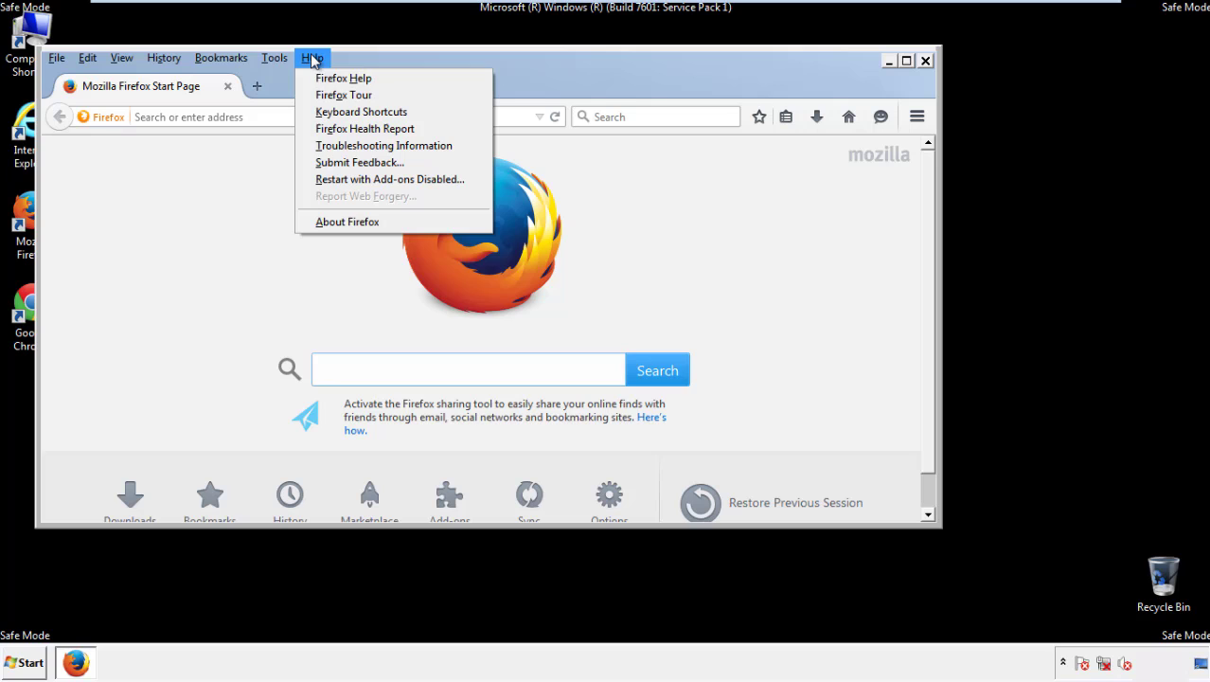
{"action": "left_click", "coordinate": [351, 145]}
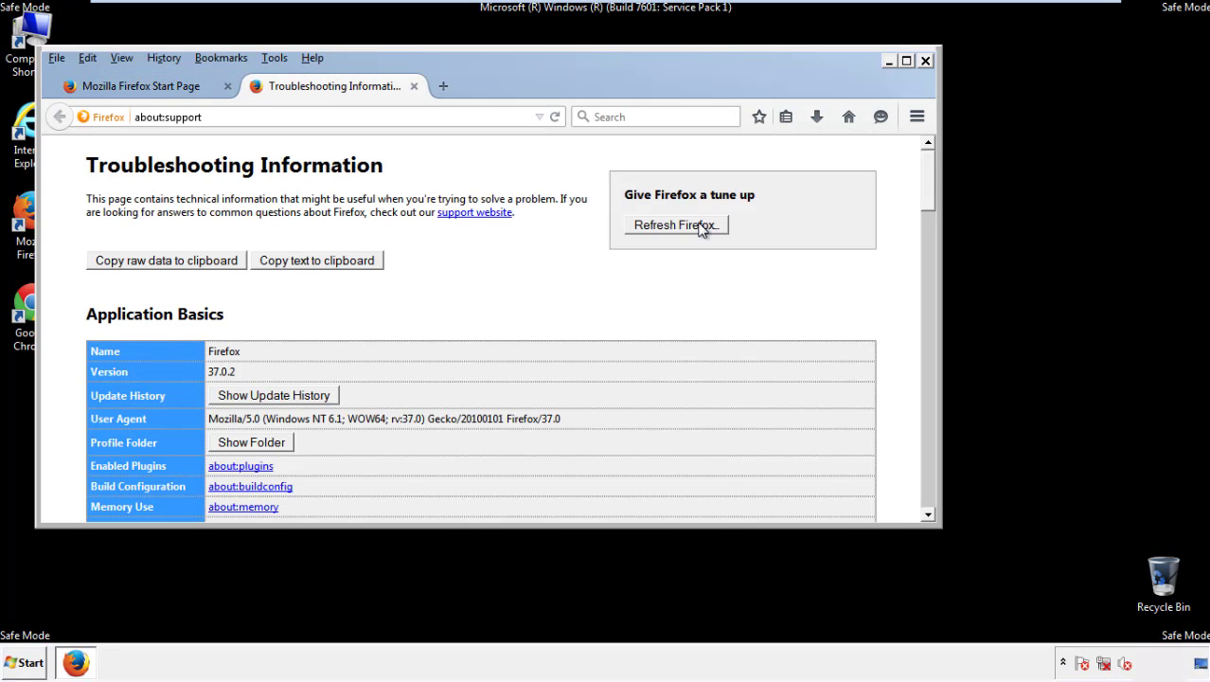
{"action": "left_click", "coordinate": [702, 229]}
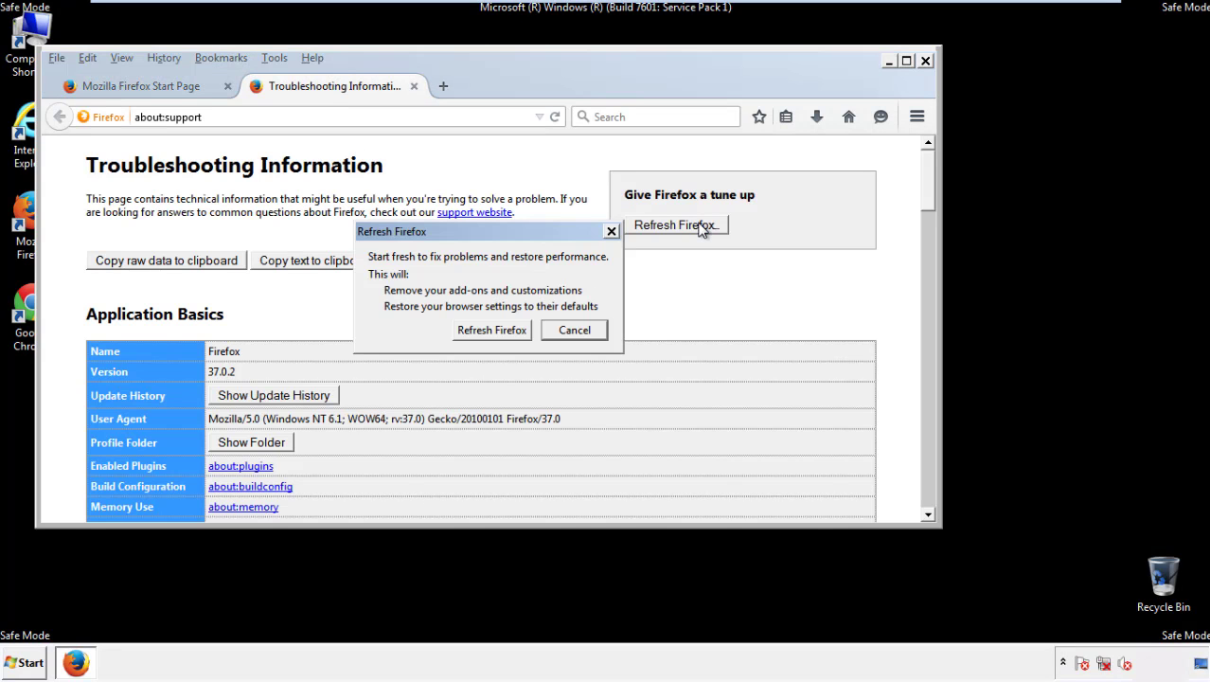
{"action": "left_click", "coordinate": [491, 330]}
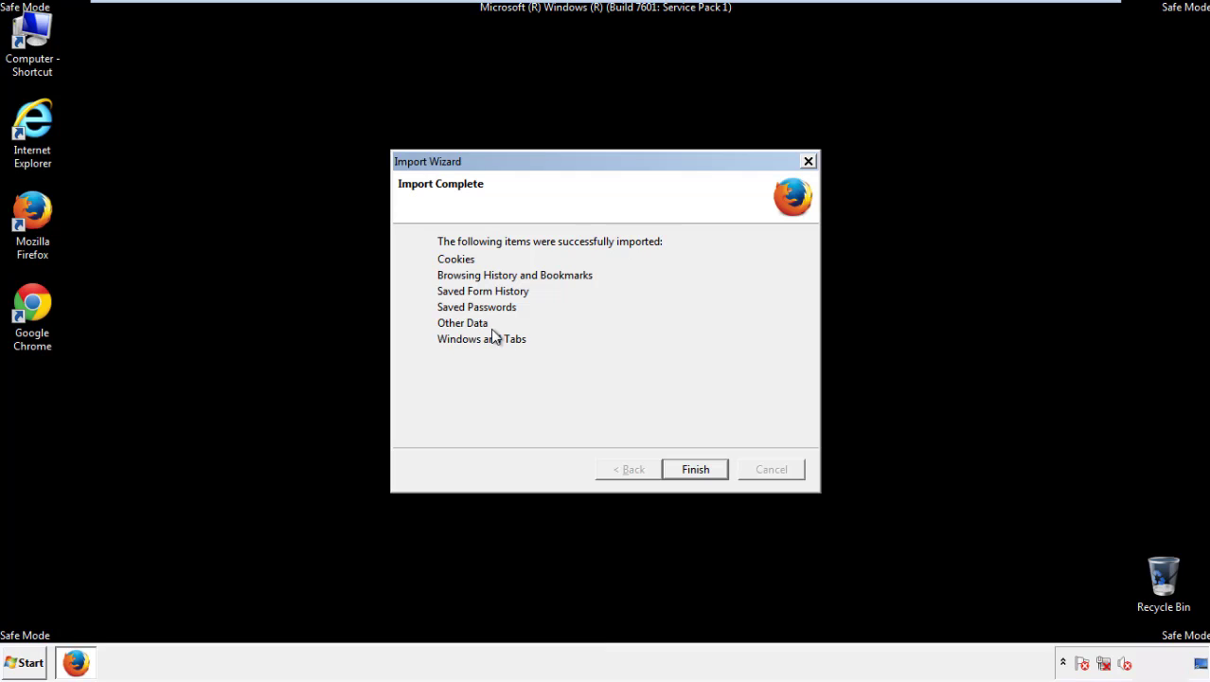
{"action": "left_click", "coordinate": [695, 469]}
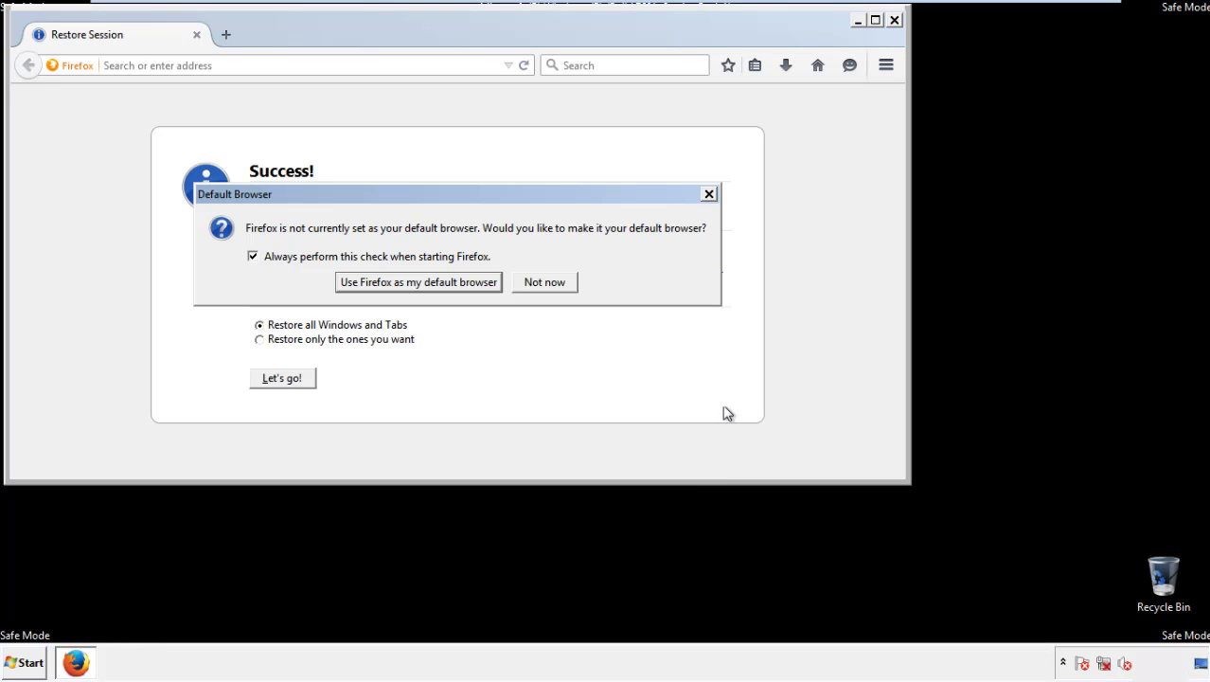
{"action": "left_click", "coordinate": [547, 284]}
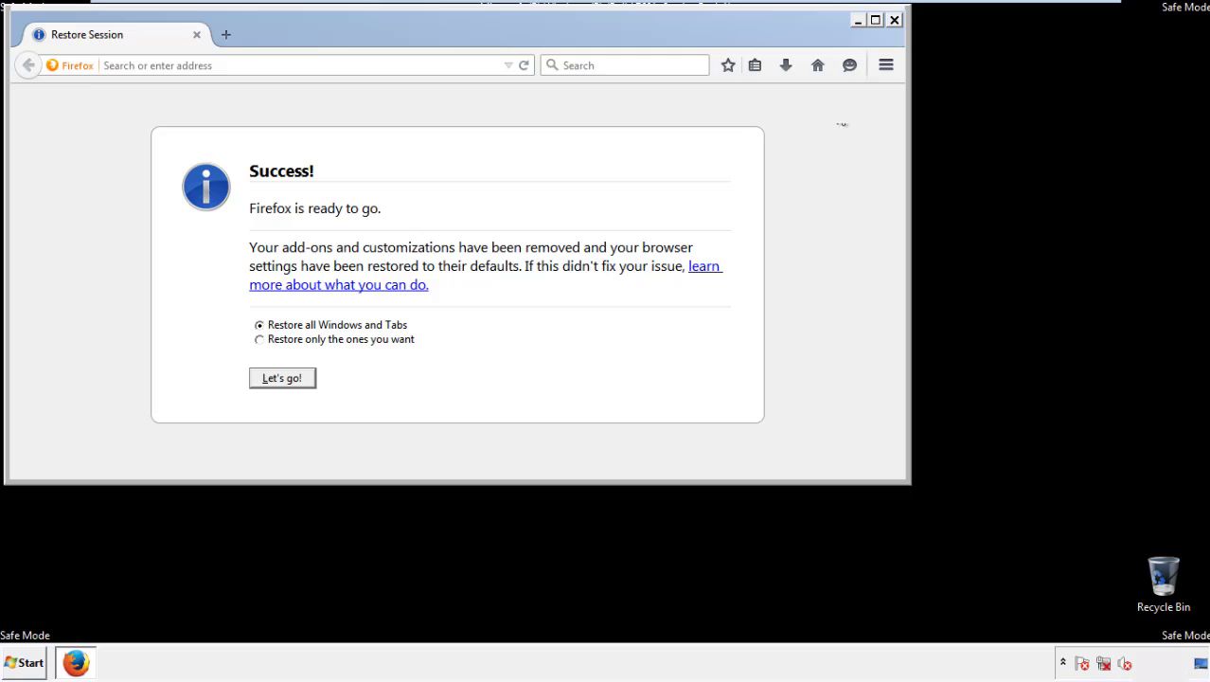
{"action": "left_click", "coordinate": [893, 20]}
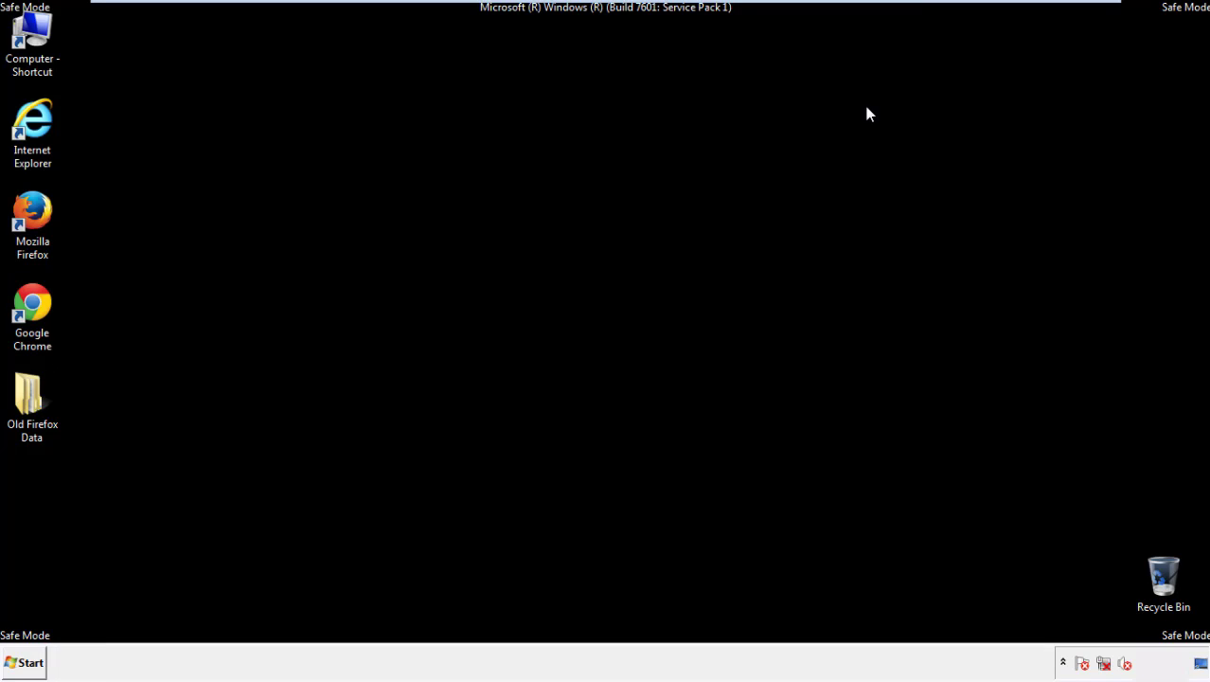
Step: Launch Chrome, choose Don't ask again on the default-browser prompt, and open History via Settings
{"action": "left_click", "coordinate": [28, 298]}
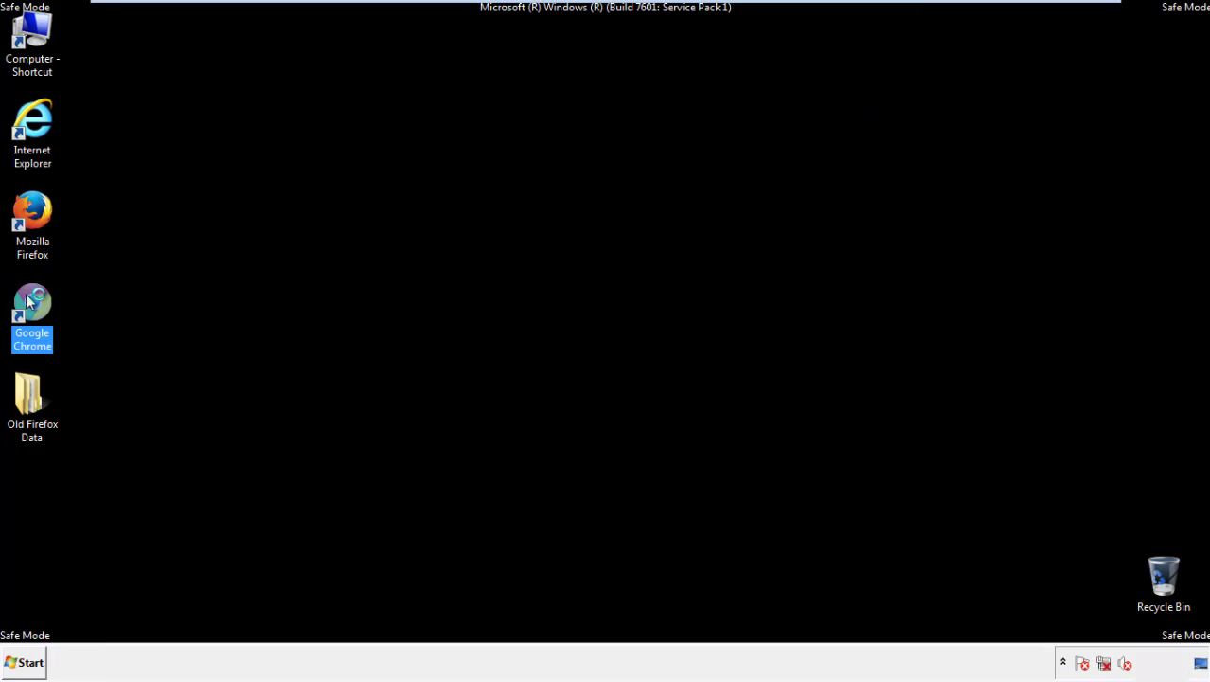
{"action": "double_click", "coordinate": [28, 298]}
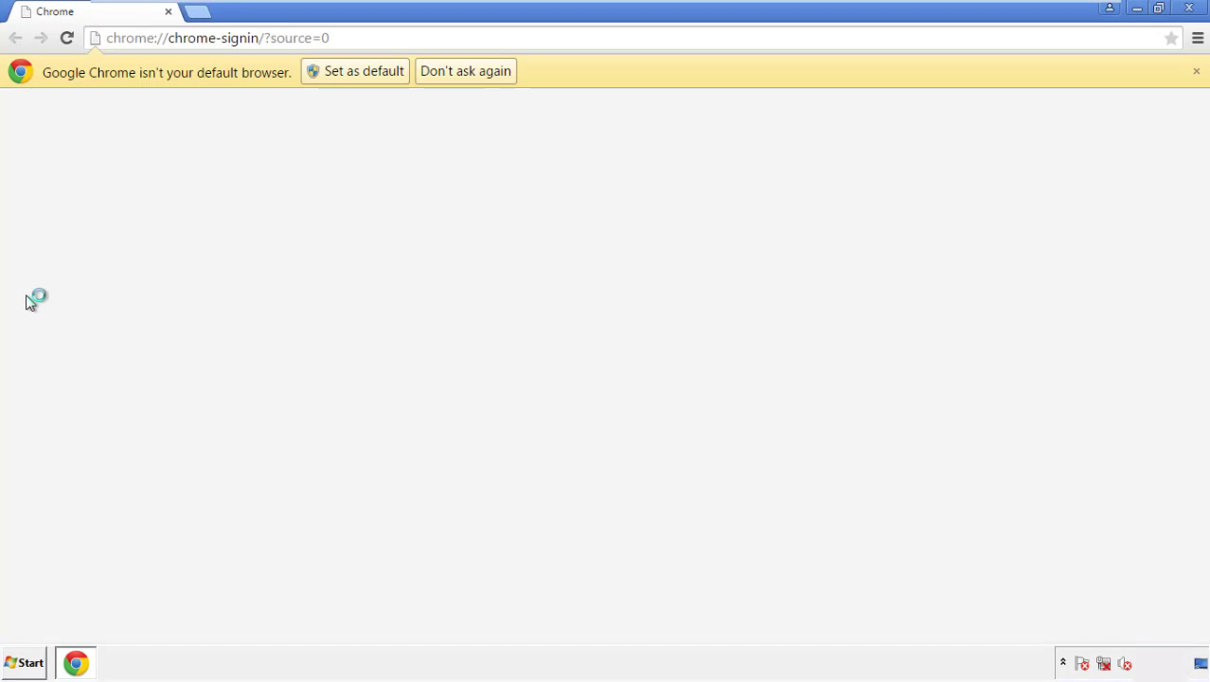
{"action": "left_click", "coordinate": [466, 71]}
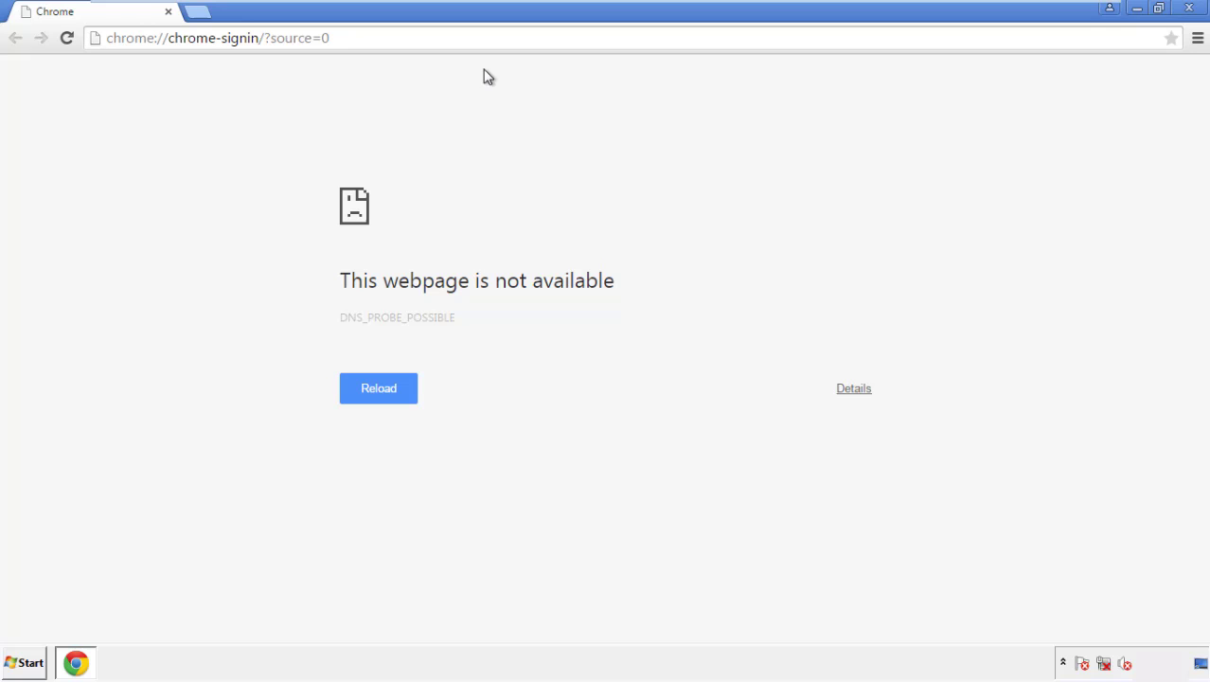
{"action": "left_click", "coordinate": [1197, 42]}
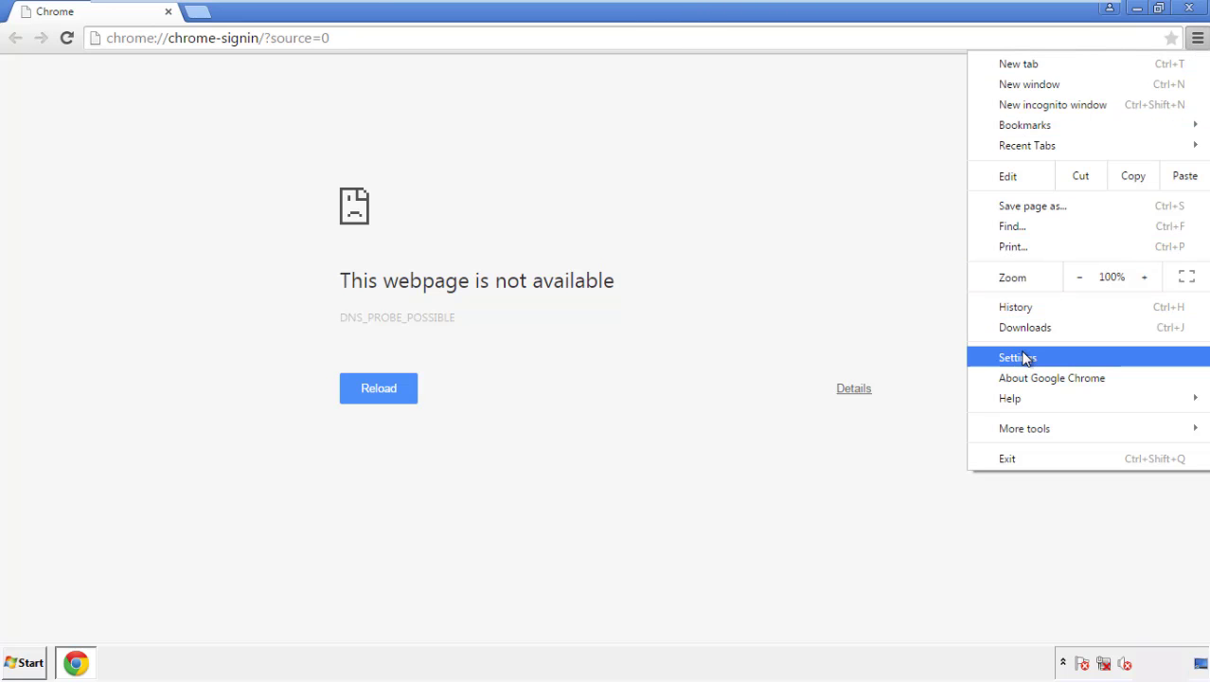
{"action": "left_click", "coordinate": [1024, 357]}
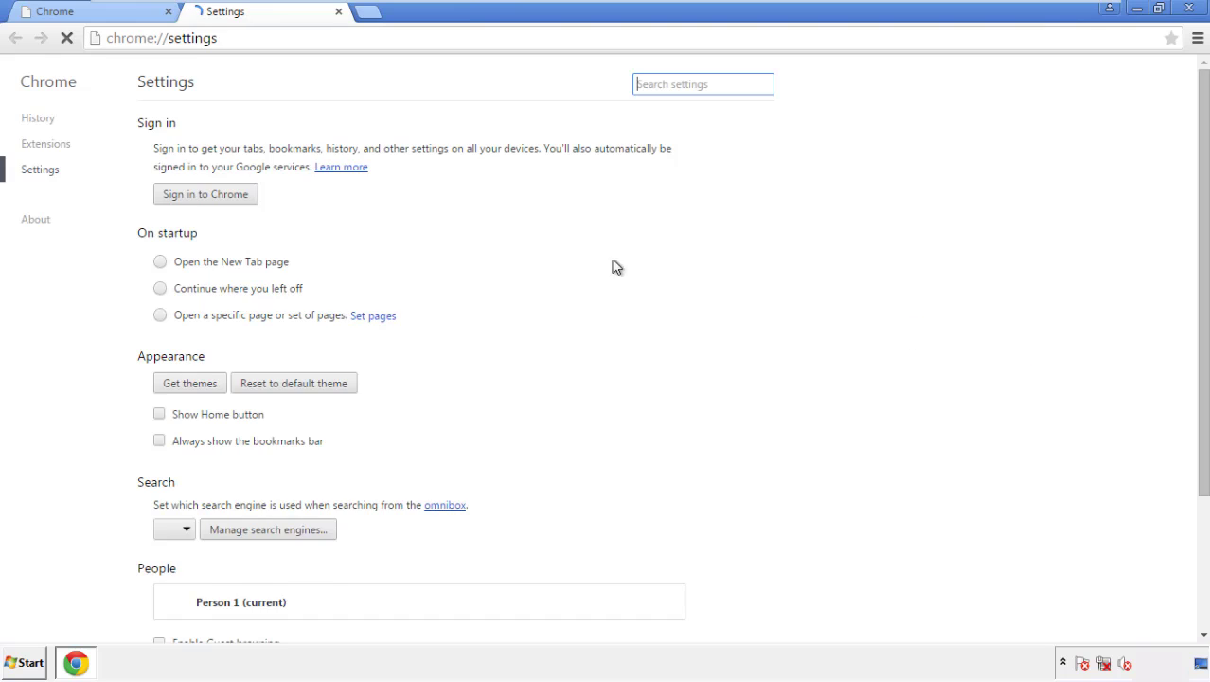
{"action": "left_click", "coordinate": [42, 121]}
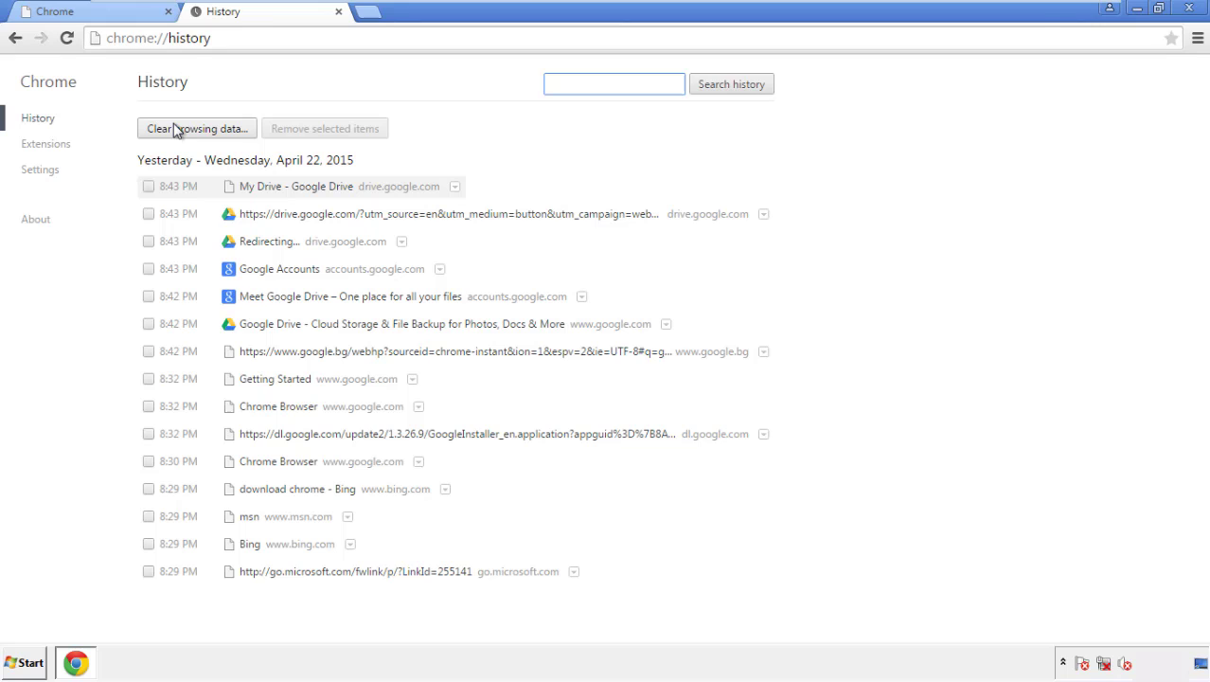
Step: Clear Chrome browsing data from the beginning of time, adding Autofill form data and Hosted app data
{"action": "left_click", "coordinate": [183, 132]}
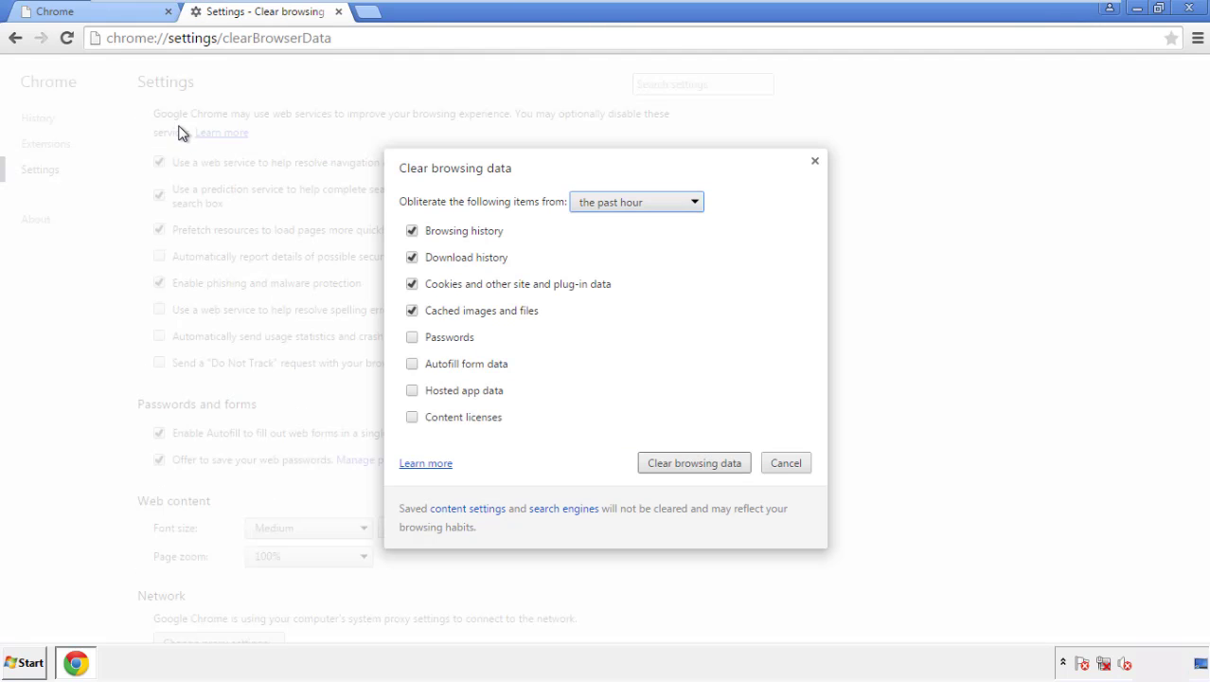
{"action": "left_click", "coordinate": [608, 204]}
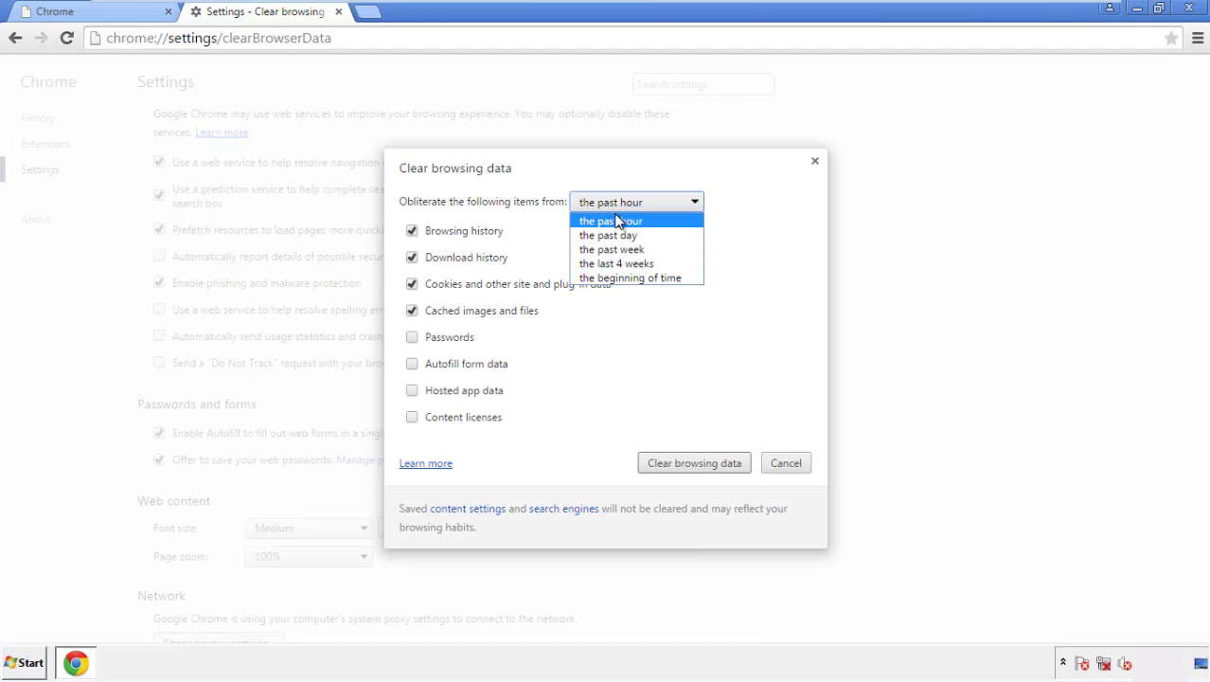
{"action": "left_click", "coordinate": [606, 279]}
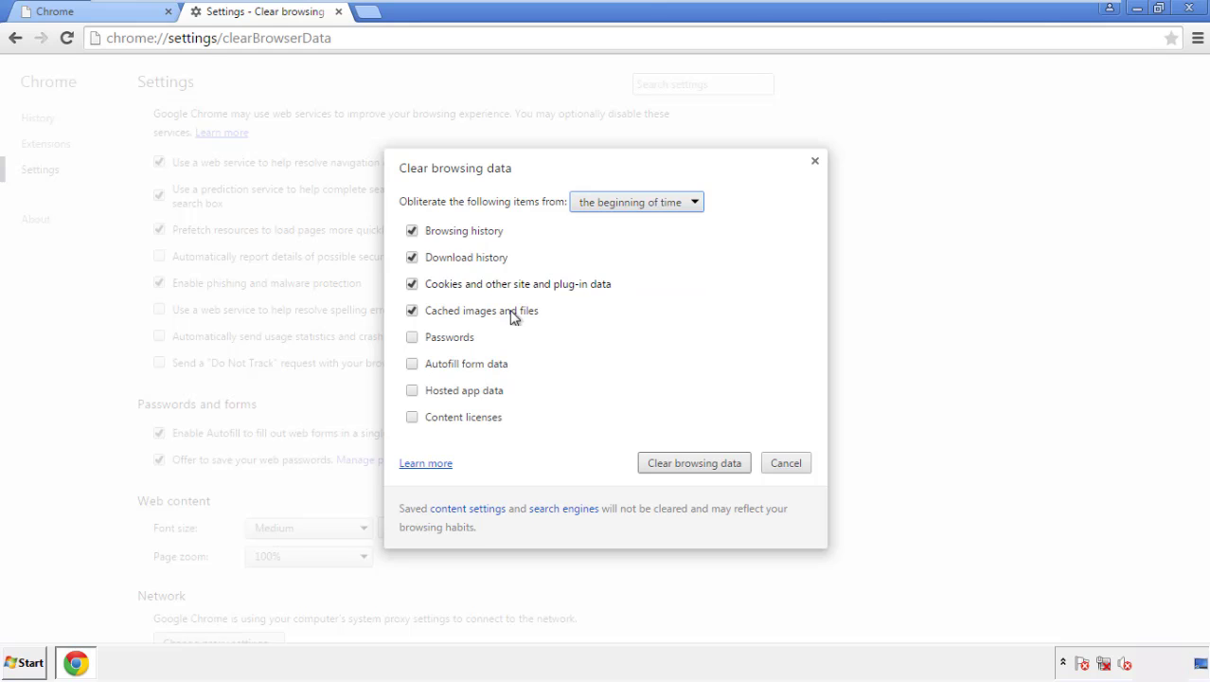
{"action": "left_click", "coordinate": [412, 365]}
{"action": "left_click", "coordinate": [413, 391]}
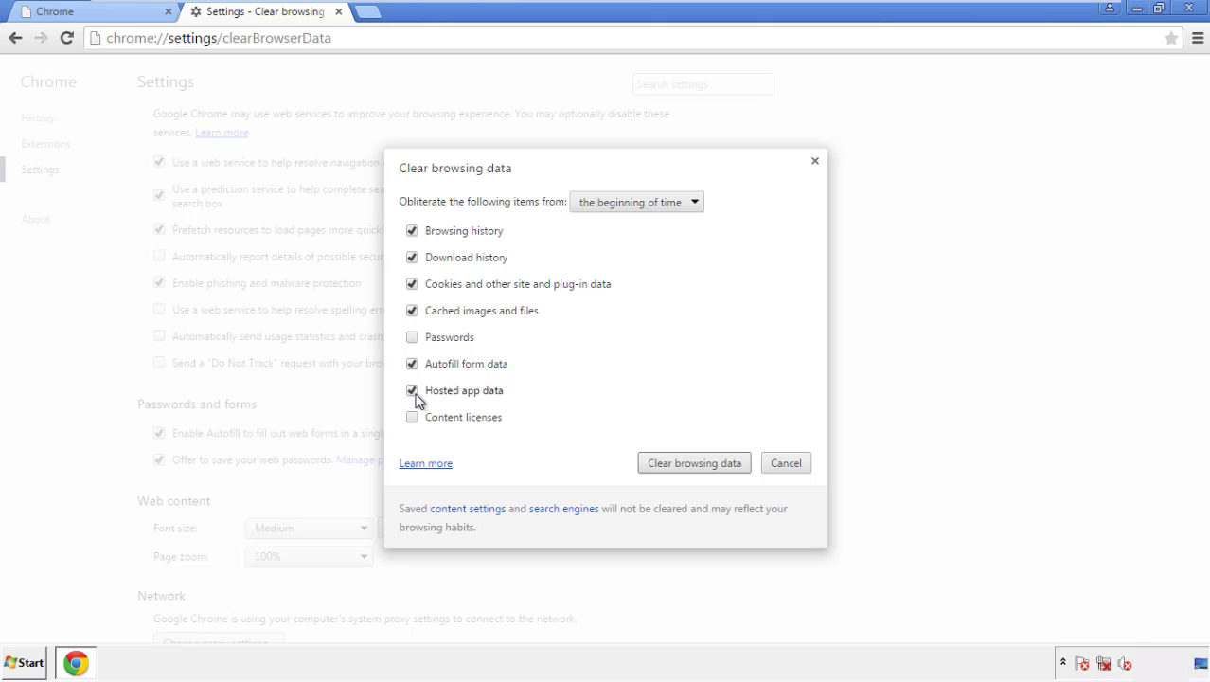
{"action": "left_click", "coordinate": [674, 463]}
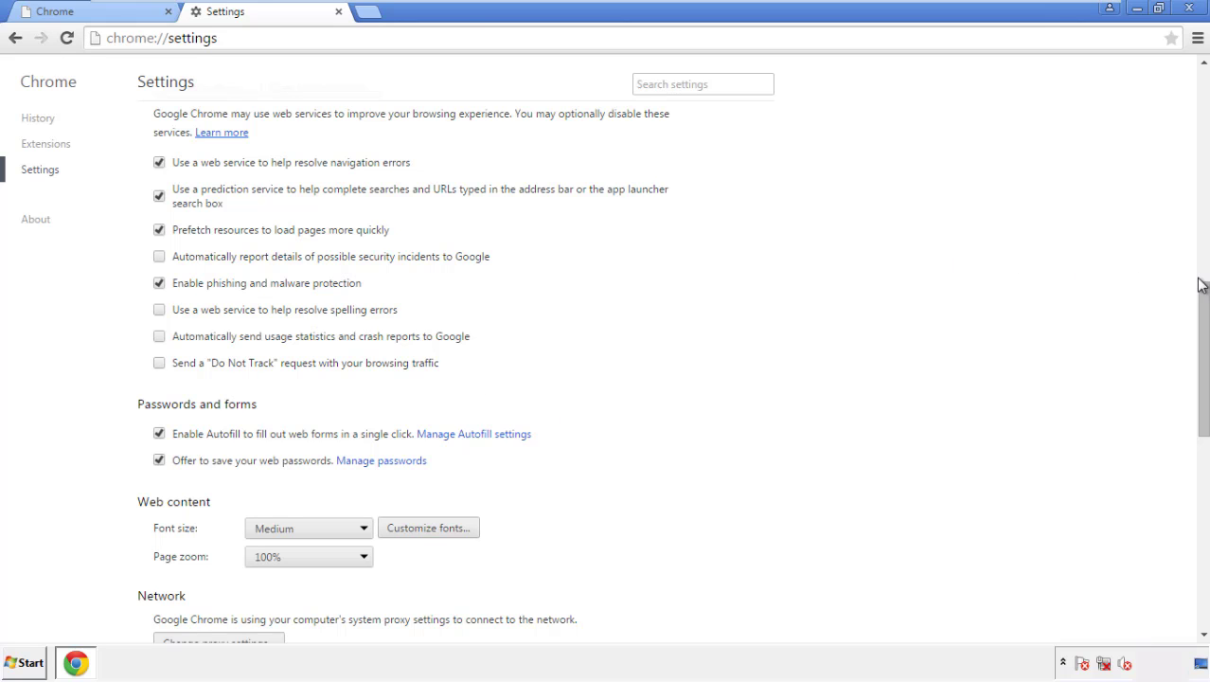
Step: Reset Chrome's settings to defaults from the bottom of Settings, then close Chrome
{"action": "left_click_drag", "start_coordinate": [1201, 284], "coordinate": [1201, 516]}
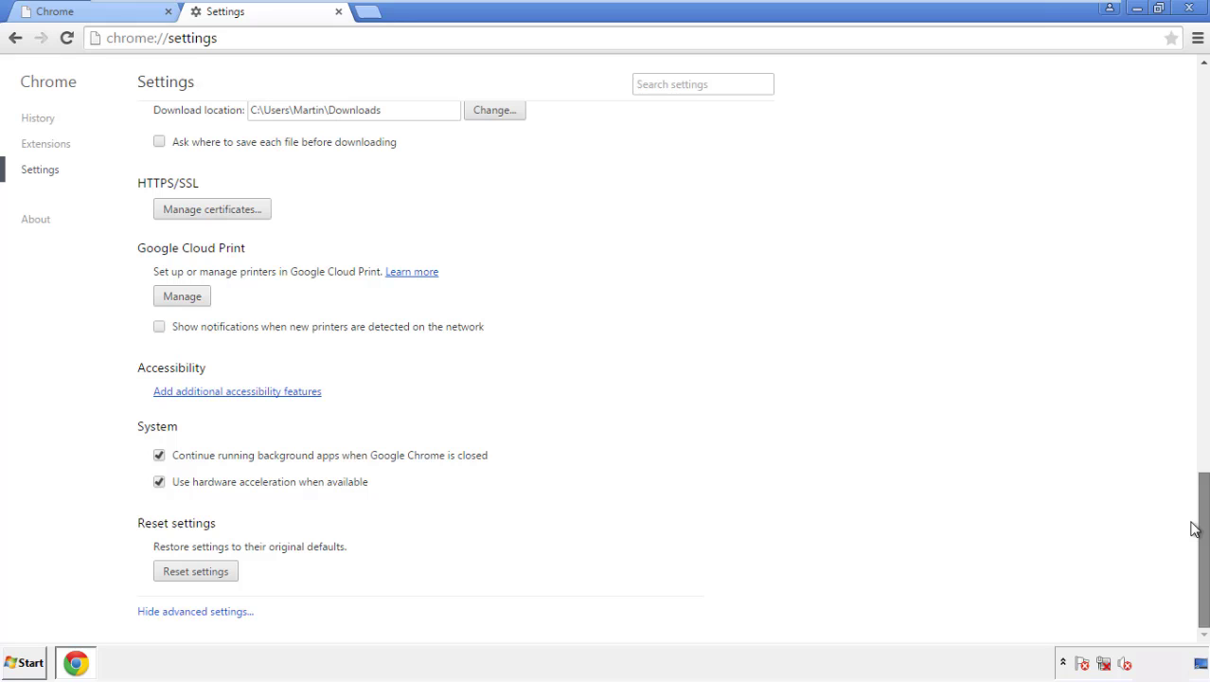
{"action": "left_click", "coordinate": [230, 575]}
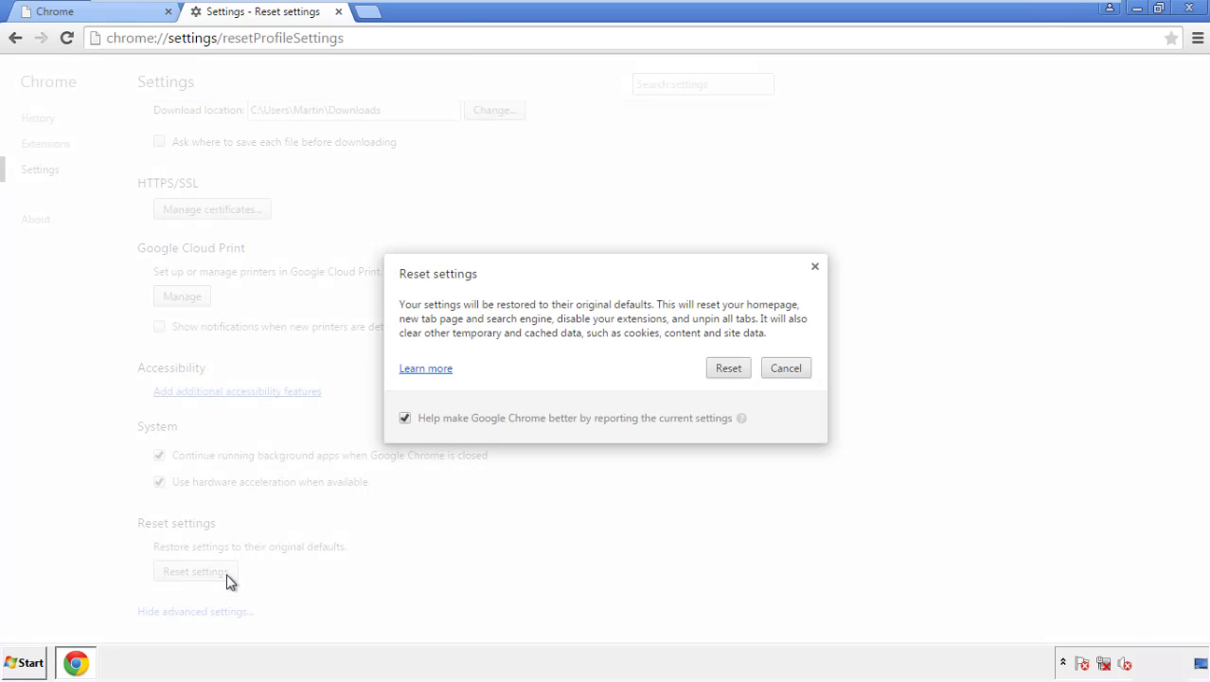
{"action": "left_click", "coordinate": [729, 369]}
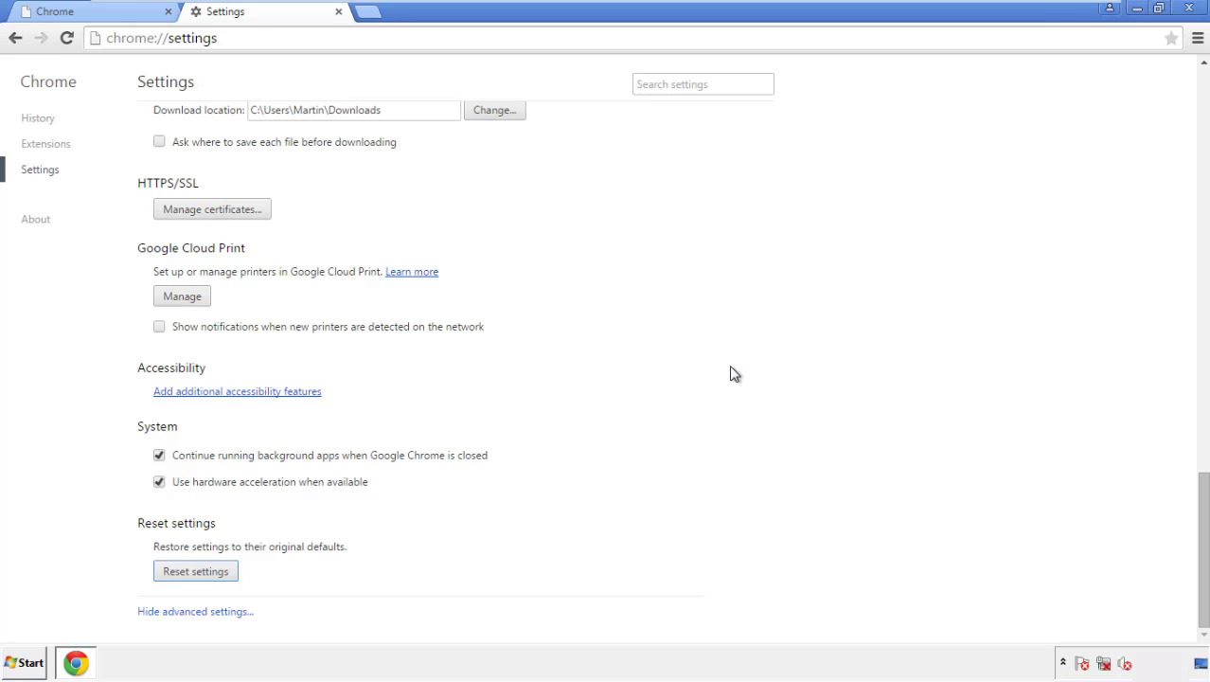
{"action": "left_click", "coordinate": [1188, 8]}
{"action": "left_click", "coordinate": [671, 298]}
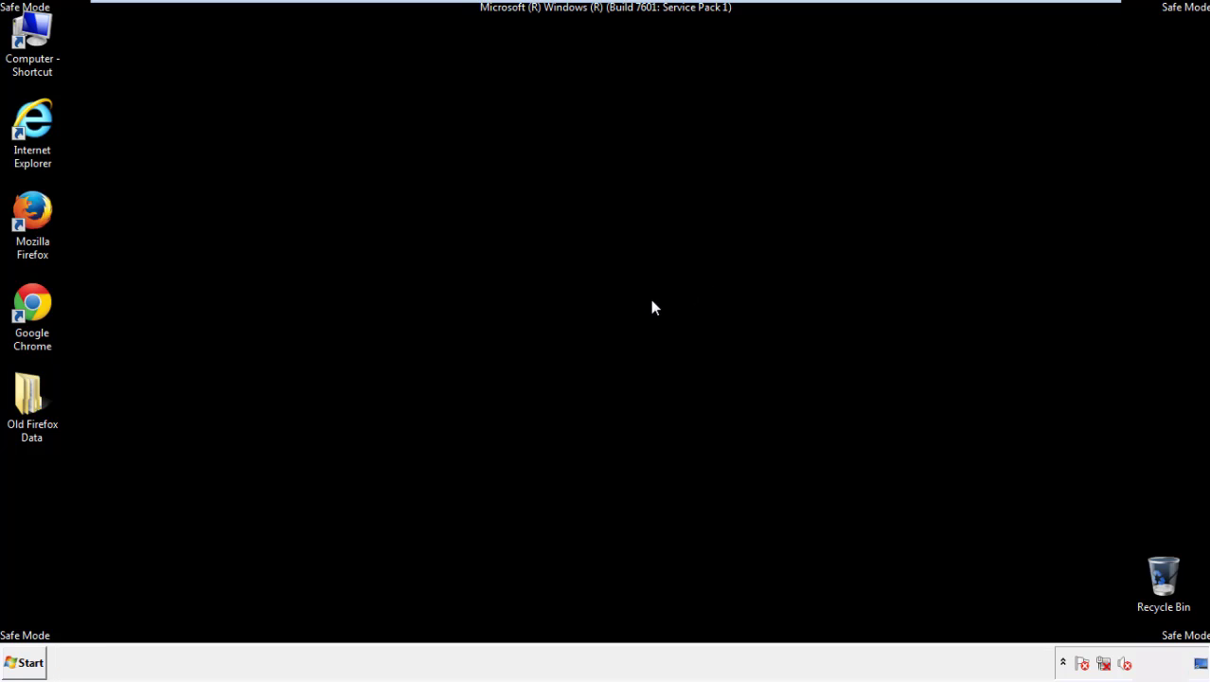
Step: Remove the Search Mine extension from Firefox's Add-ons page, then close Firefox
{"action": "double_click", "coordinate": [46, 237]}
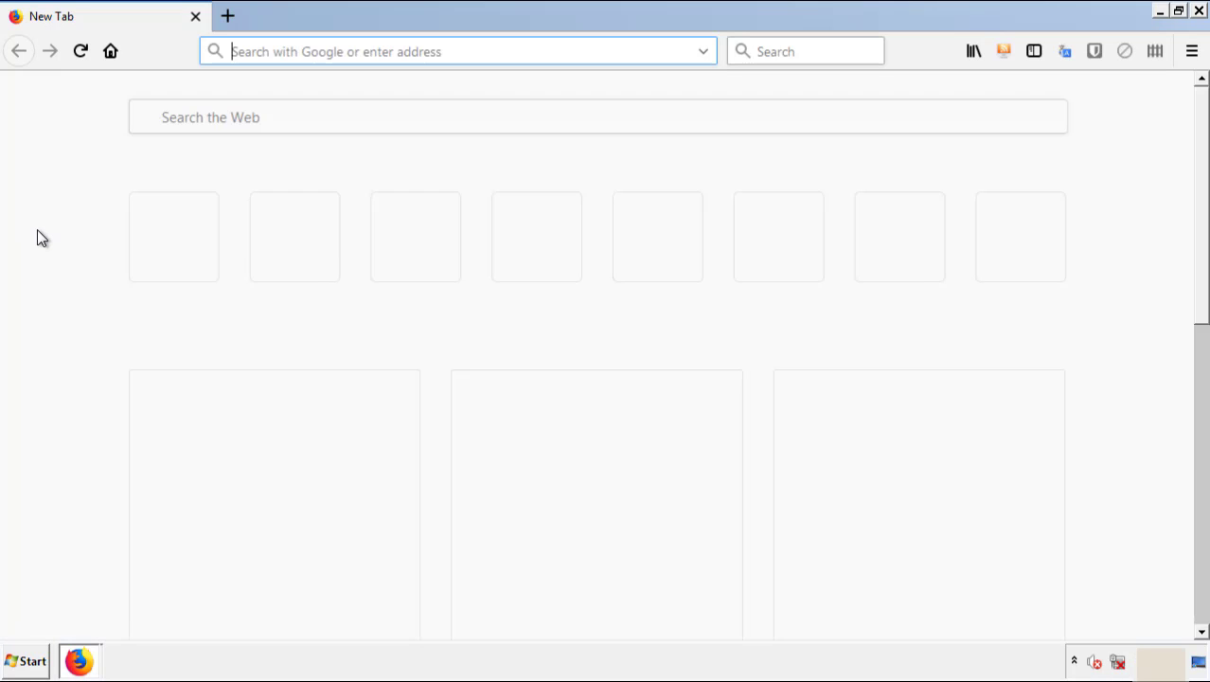
{"action": "left_click", "coordinate": [1192, 51]}
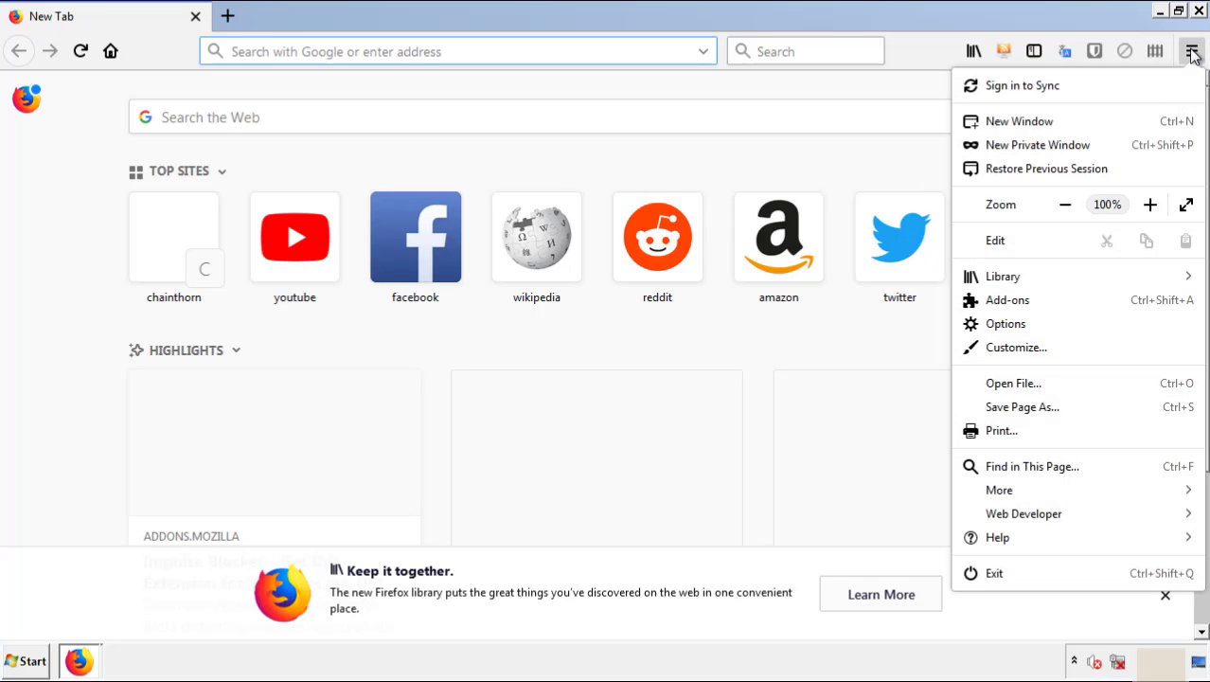
{"action": "left_click", "coordinate": [1117, 309]}
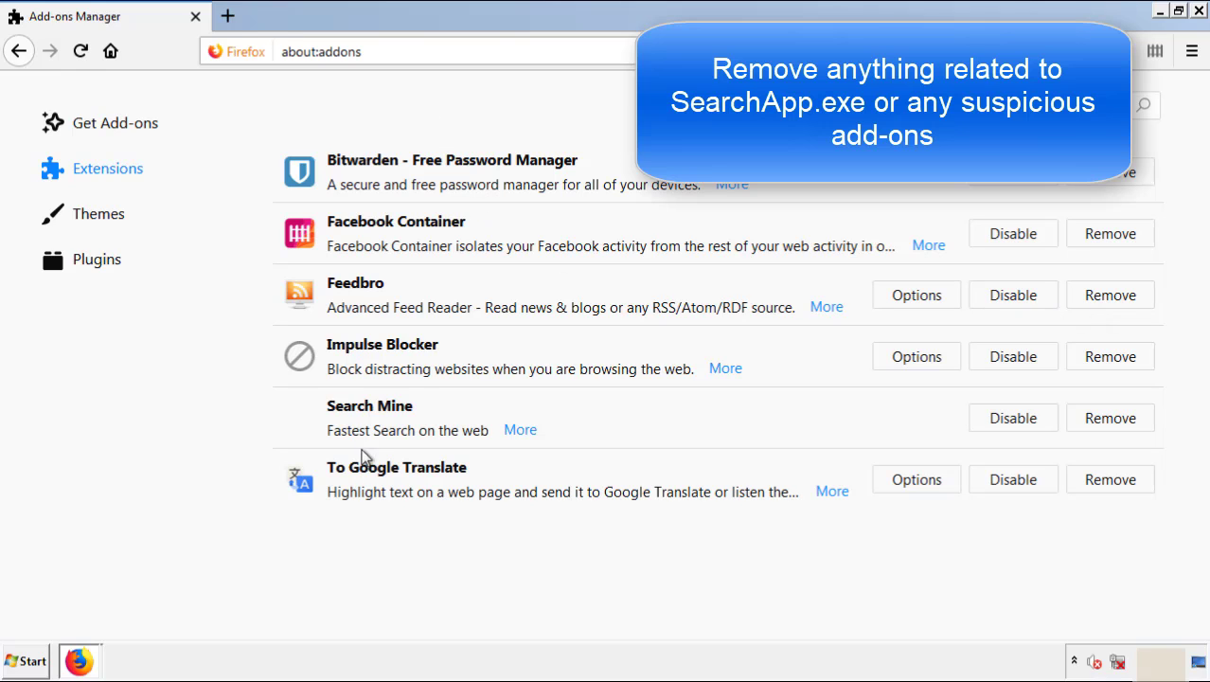
{"action": "left_click", "coordinate": [1106, 424]}
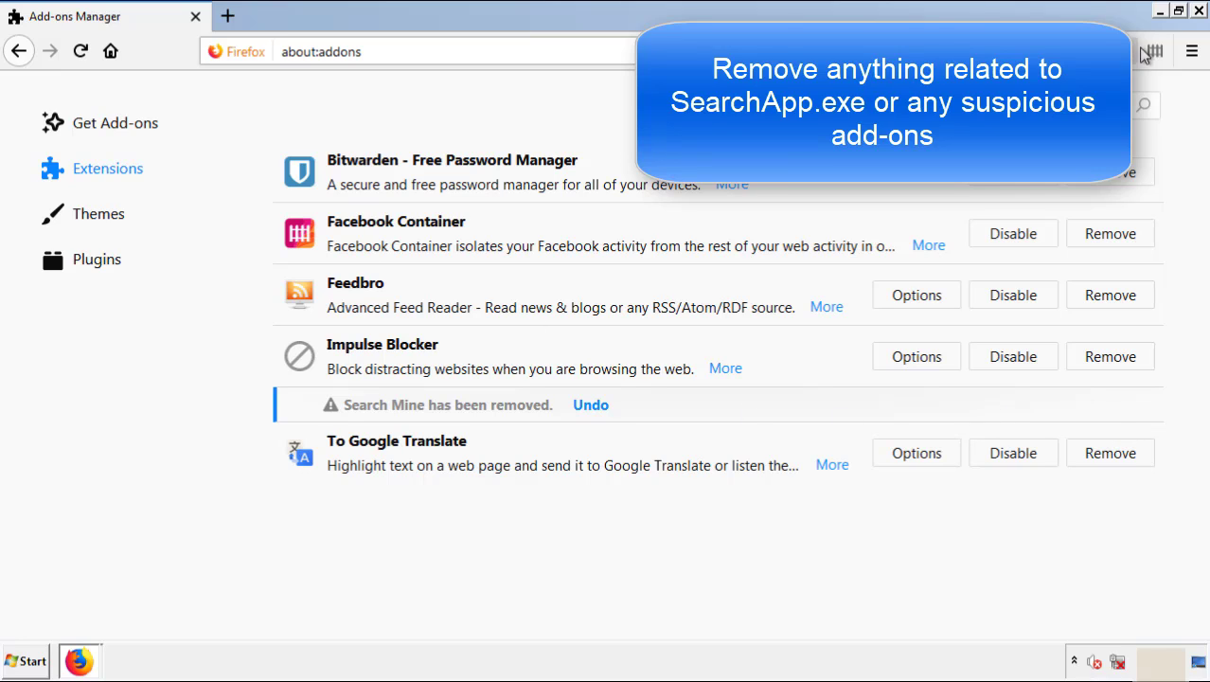
{"action": "left_click", "coordinate": [1199, 12]}
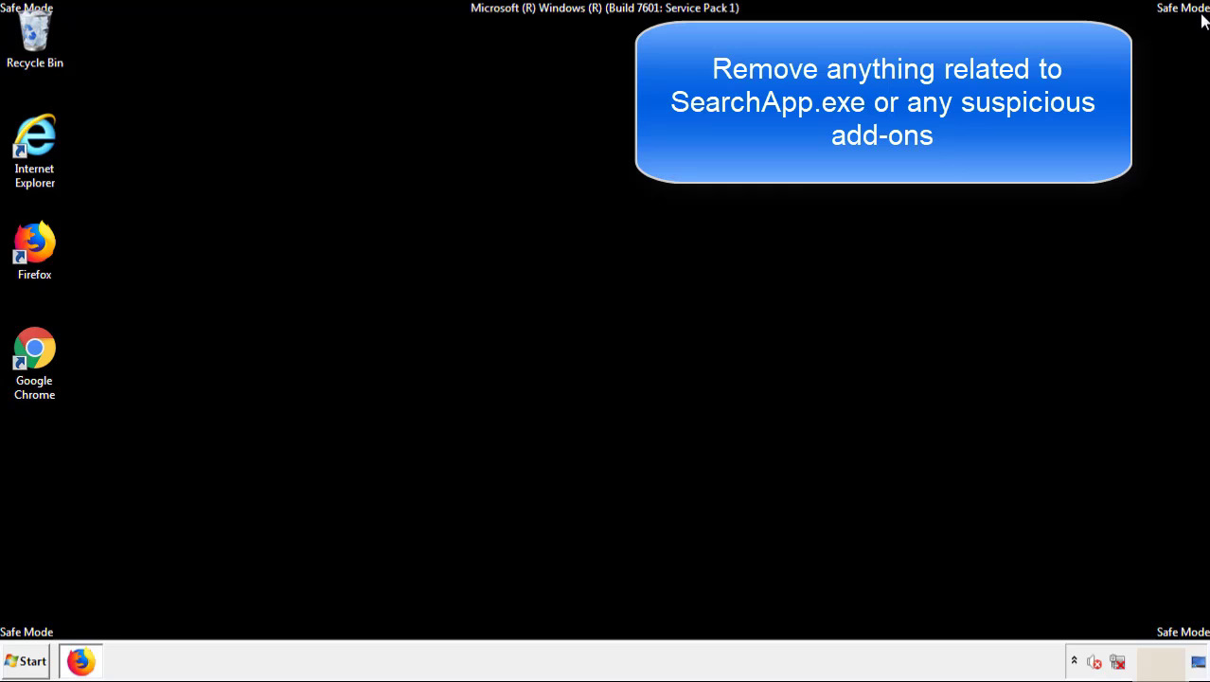
Step: Launch Chrome and remove the Search Mine extension from its Extensions page
{"action": "double_click", "coordinate": [33, 367]}
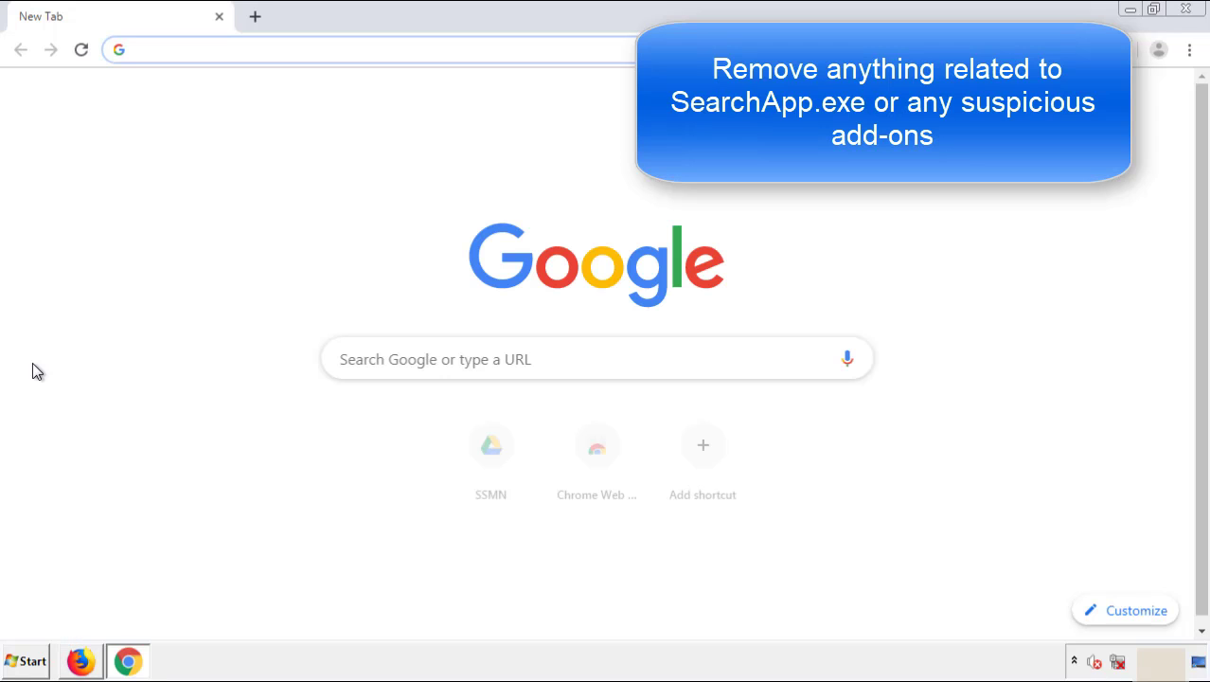
{"action": "left_click", "coordinate": [1189, 49]}
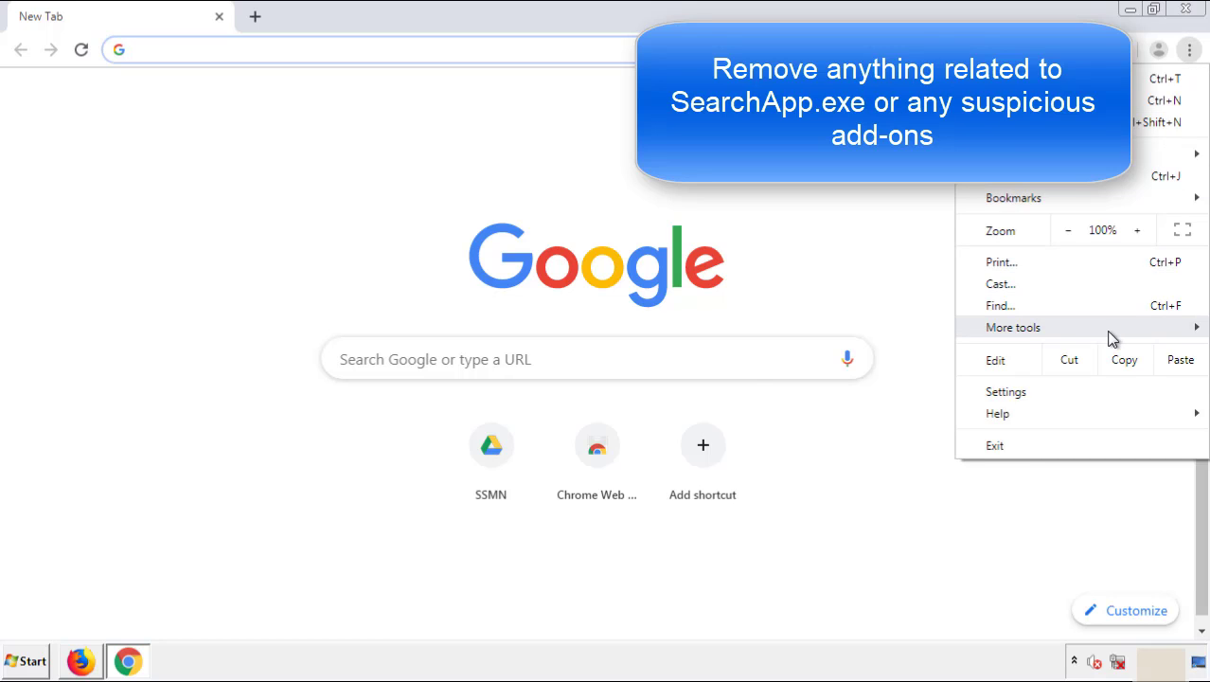
{"action": "mouse_move", "coordinate": [1013, 327]}
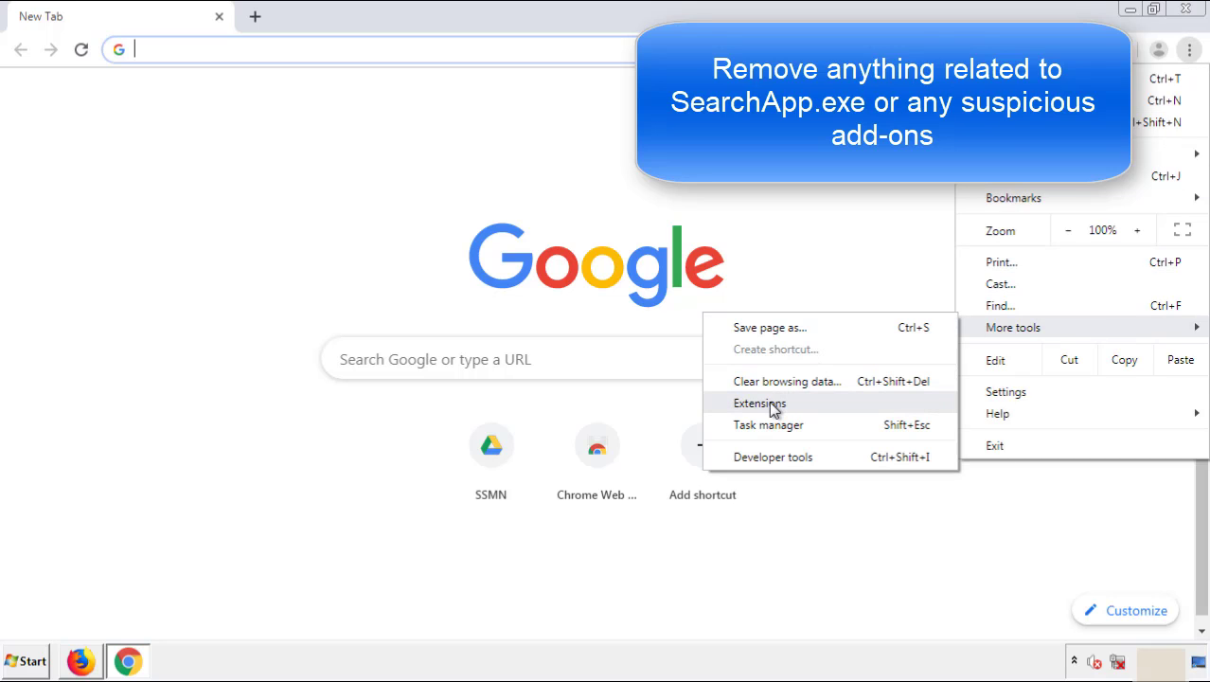
{"action": "left_click", "coordinate": [769, 403]}
{"action": "scroll", "coordinate": [285, 275], "scroll_direction": "down", "scroll_amount": 5}
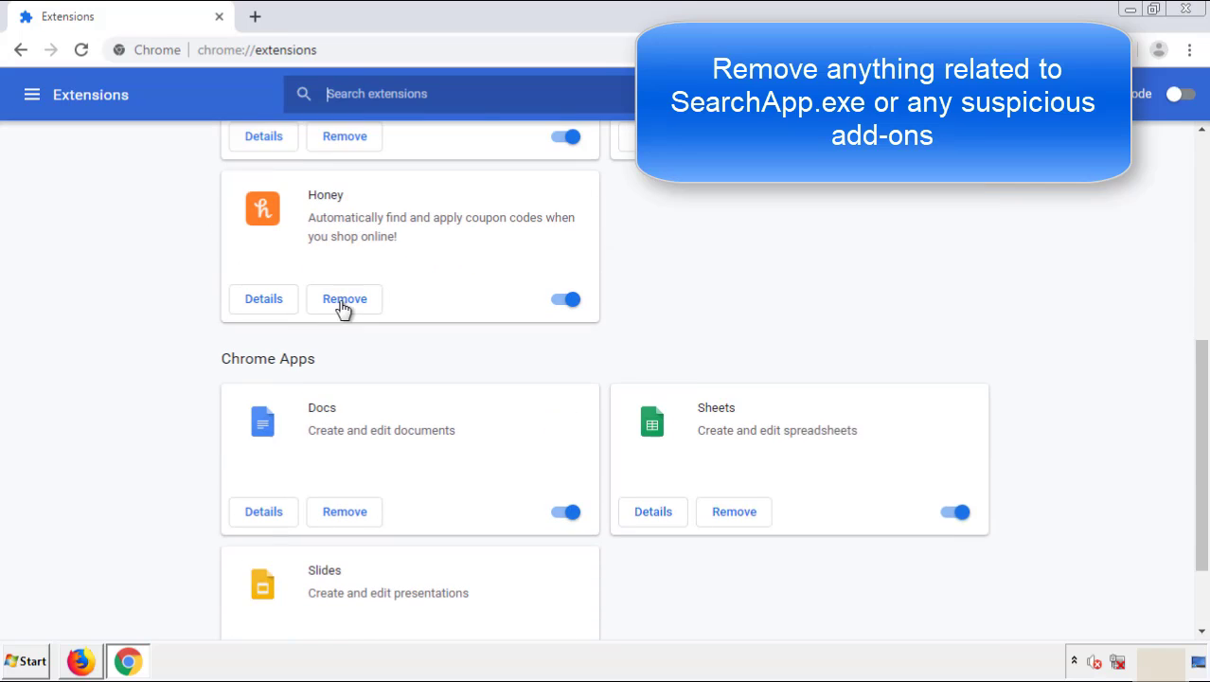
{"action": "scroll", "coordinate": [460, 346], "scroll_direction": "up", "scroll_amount": 5}
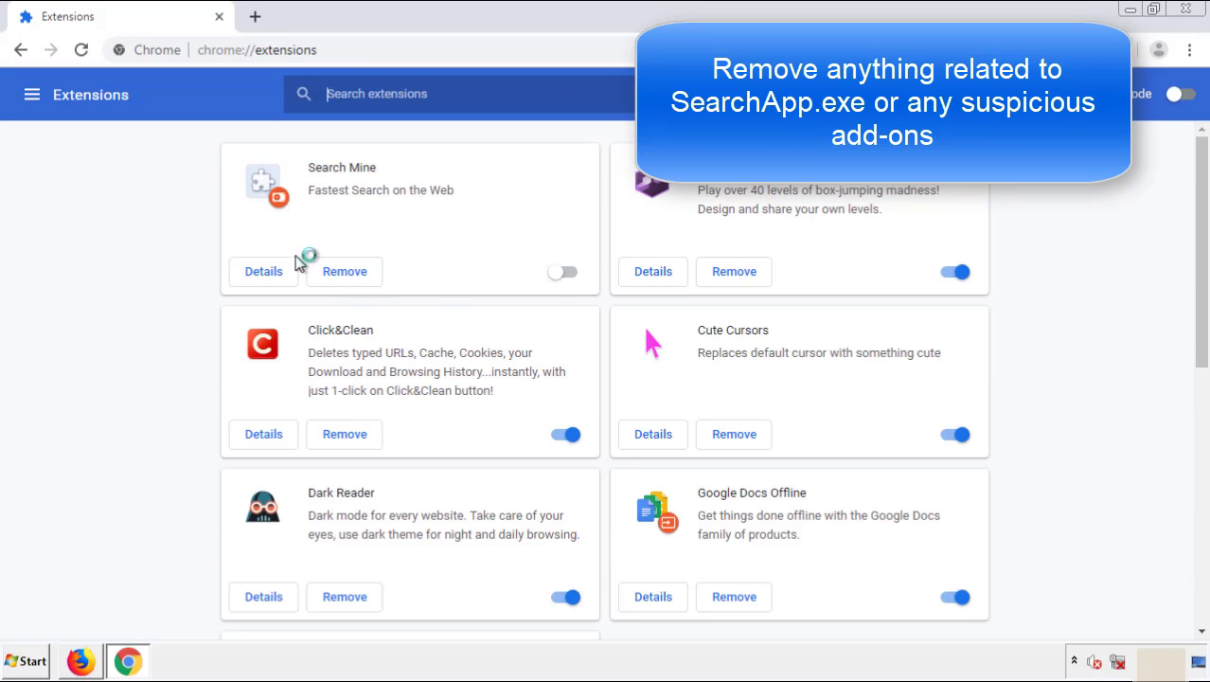
{"action": "left_click", "coordinate": [342, 274]}
{"action": "key", "text": "Return"}
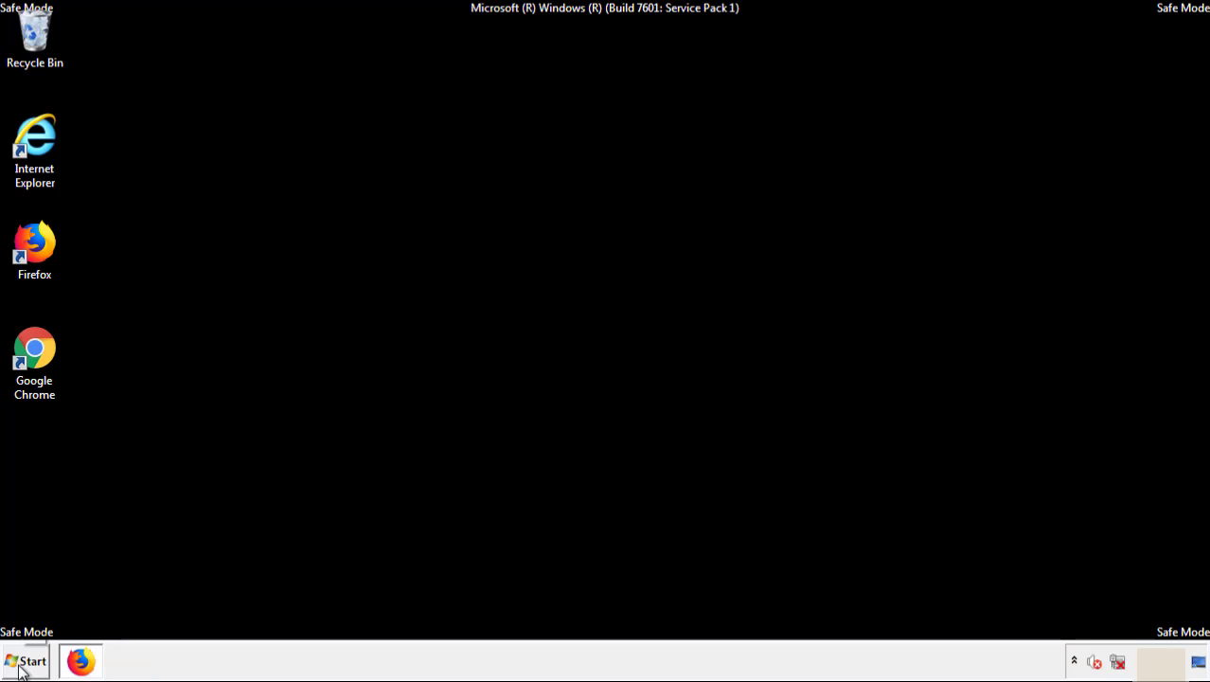
Step: Open the Start menu to reach the shutdown choices, including Restart
{"action": "left_click", "coordinate": [23, 660]}
{"action": "mouse_move", "coordinate": [325, 619]}
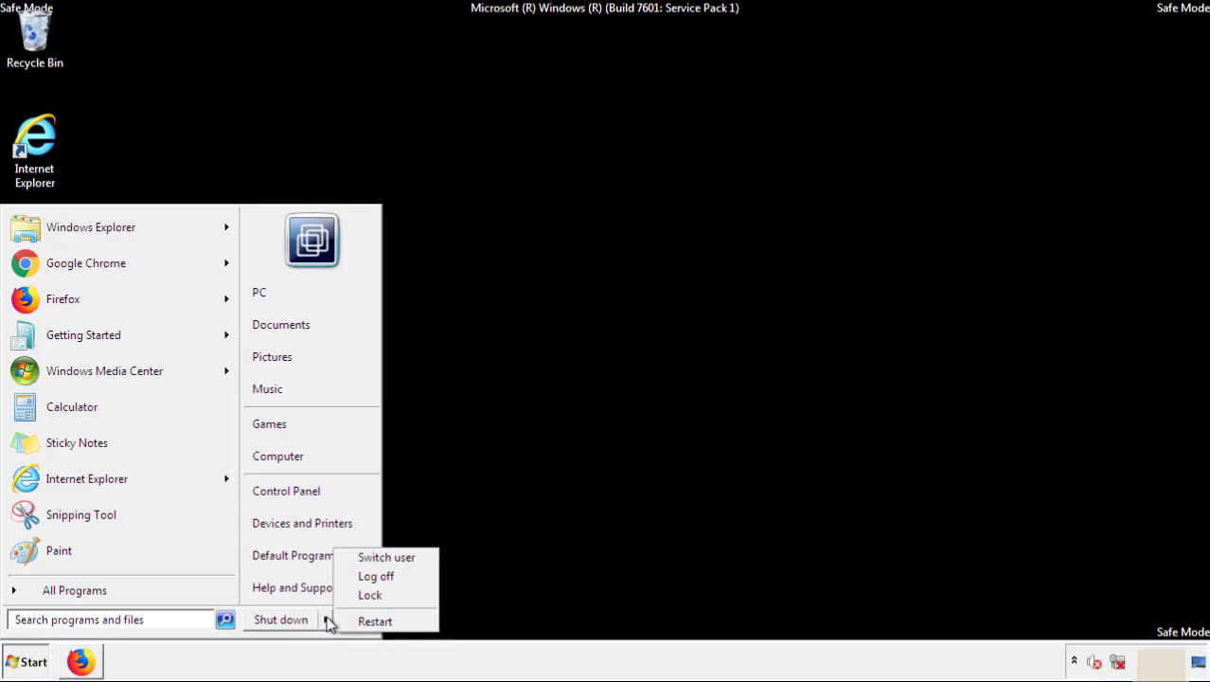